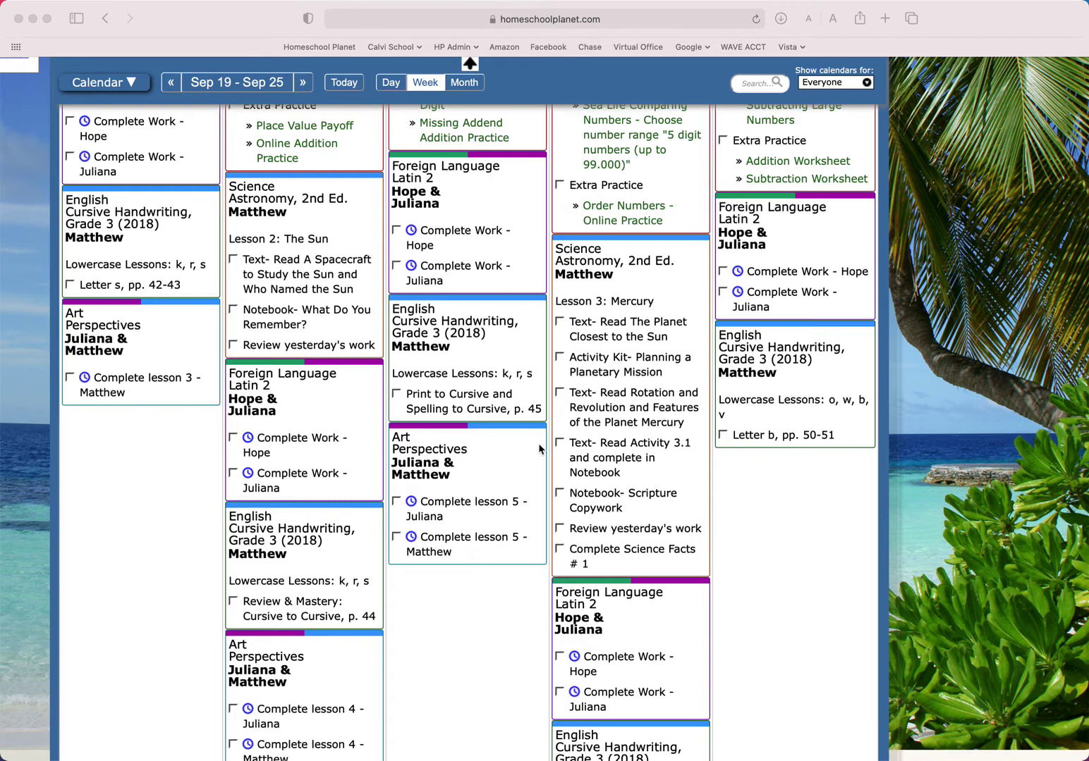
# - Add a new class to the calendar with the subject set to History
pyautogui.scroll(4, 539, 448)
pyautogui.scroll(6, 540, 448)
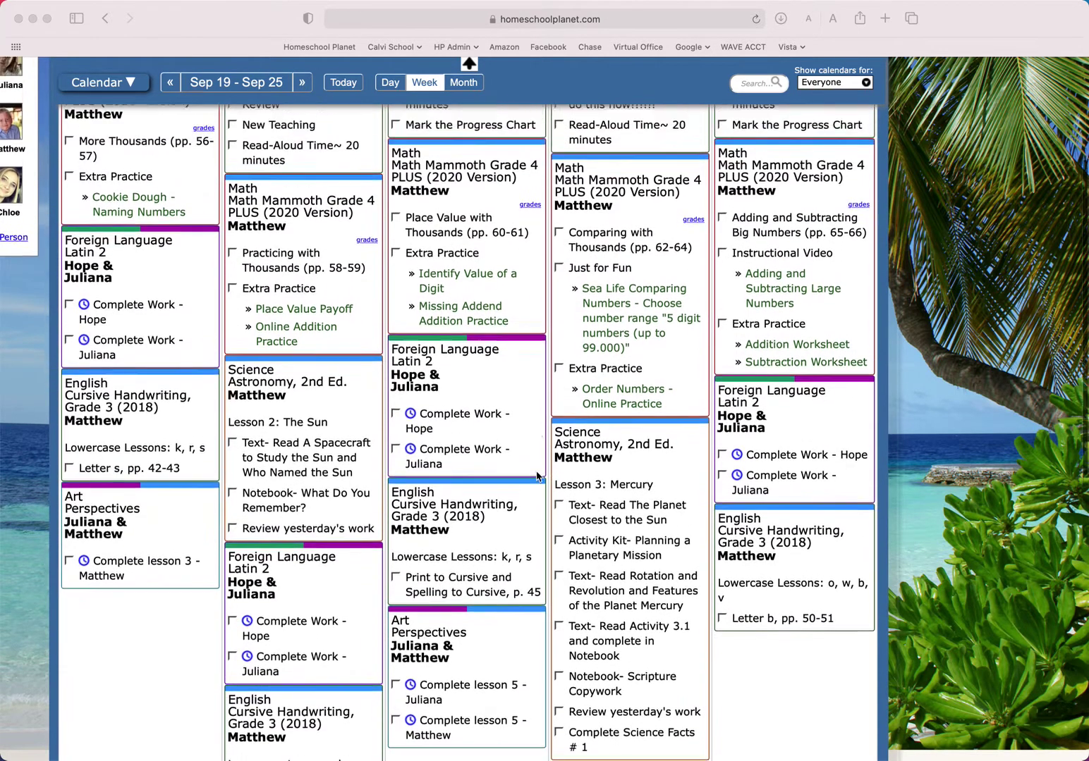
pyautogui.scroll(-12, 537, 477)
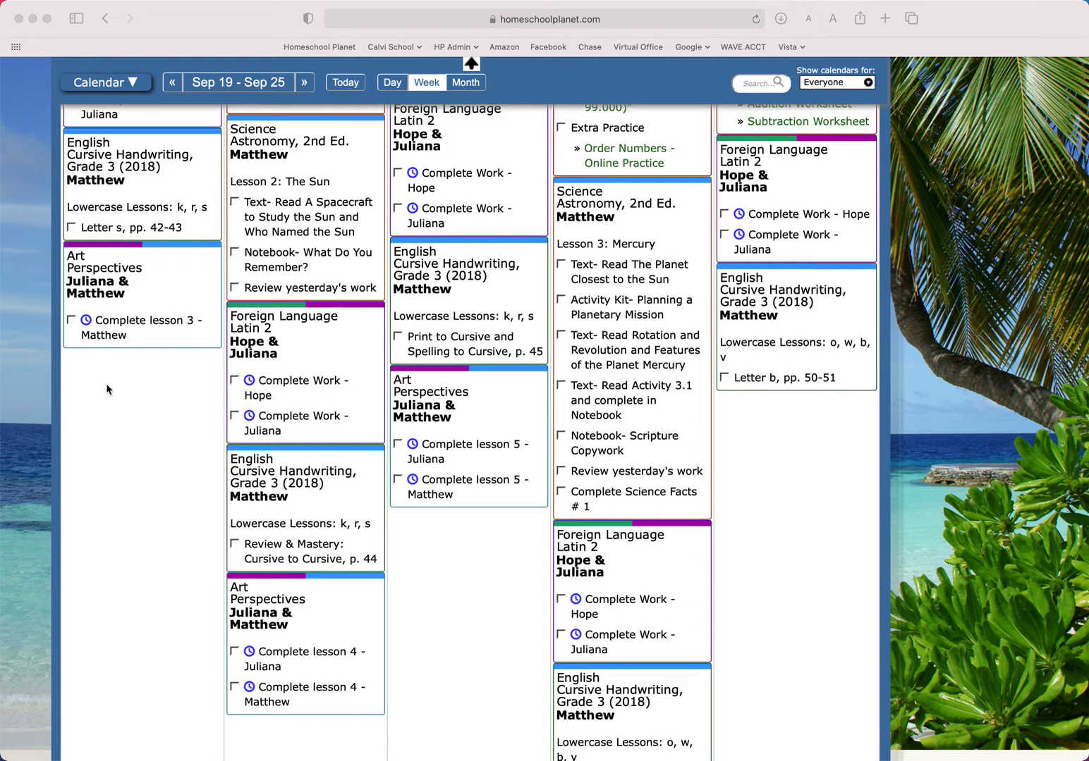
pyautogui.click(107, 389)
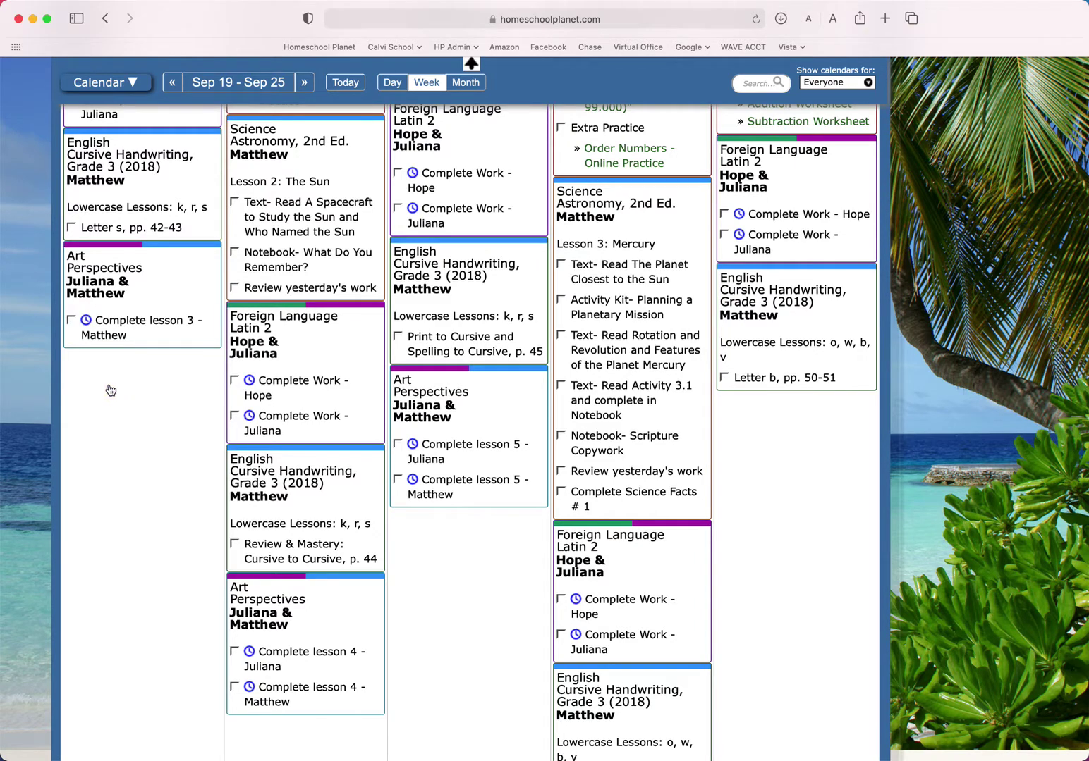
pyautogui.click(157, 397)
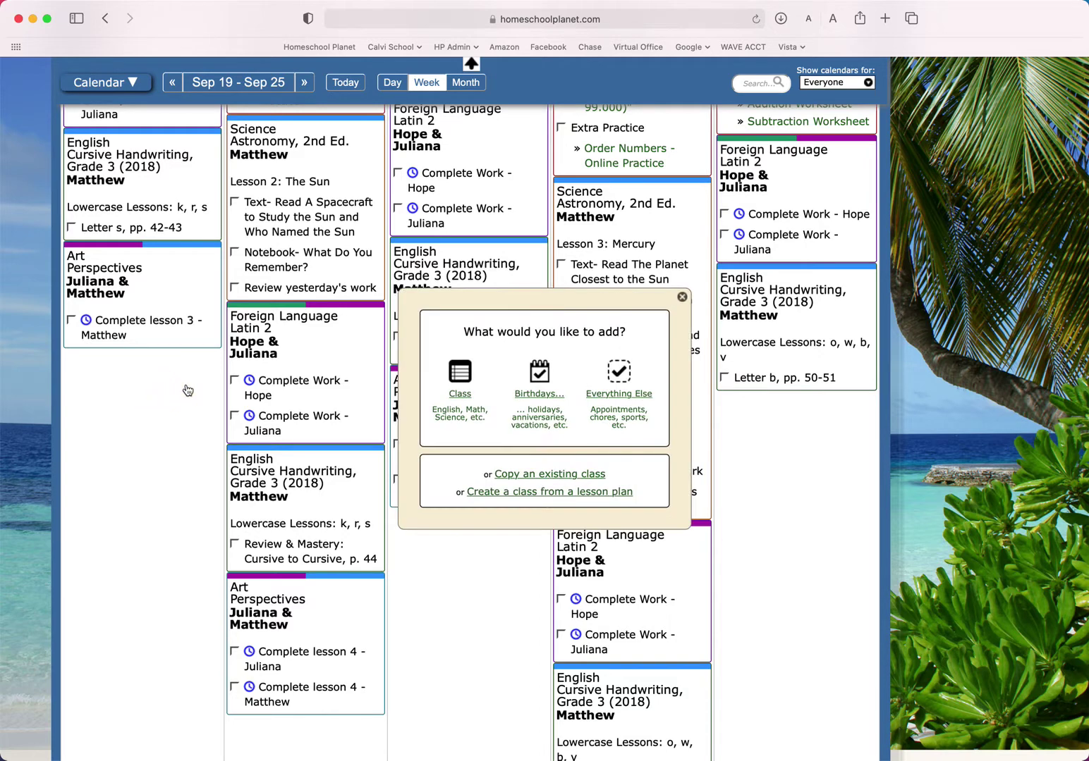
pyautogui.click(460, 374)
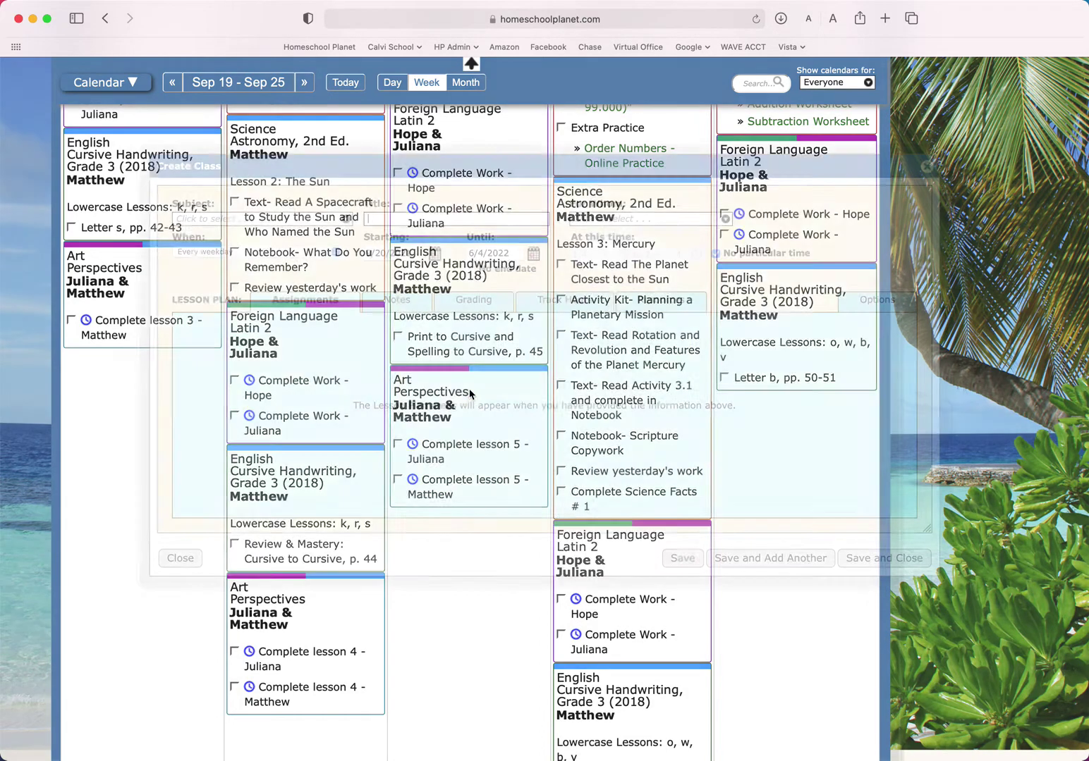
pyautogui.click(308, 219)
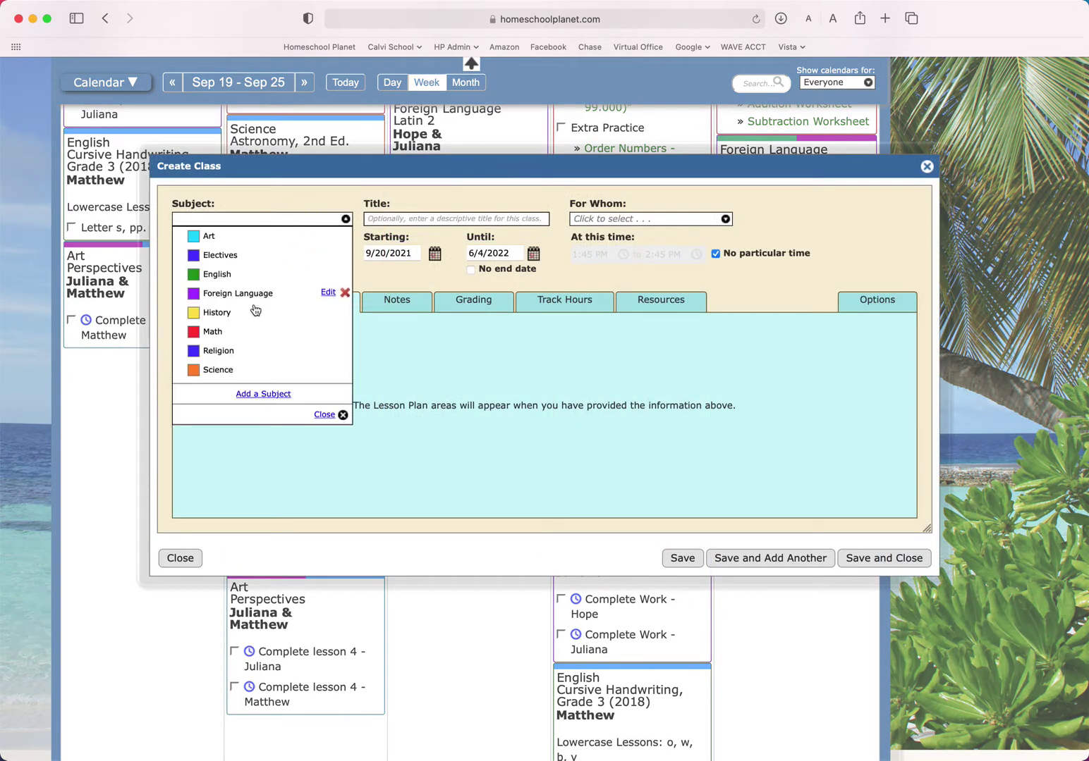
pyautogui.click(229, 315)
# - Title the class 'US History', assign it to the student, and start an every-class-day assignment
pyautogui.click(441, 219)
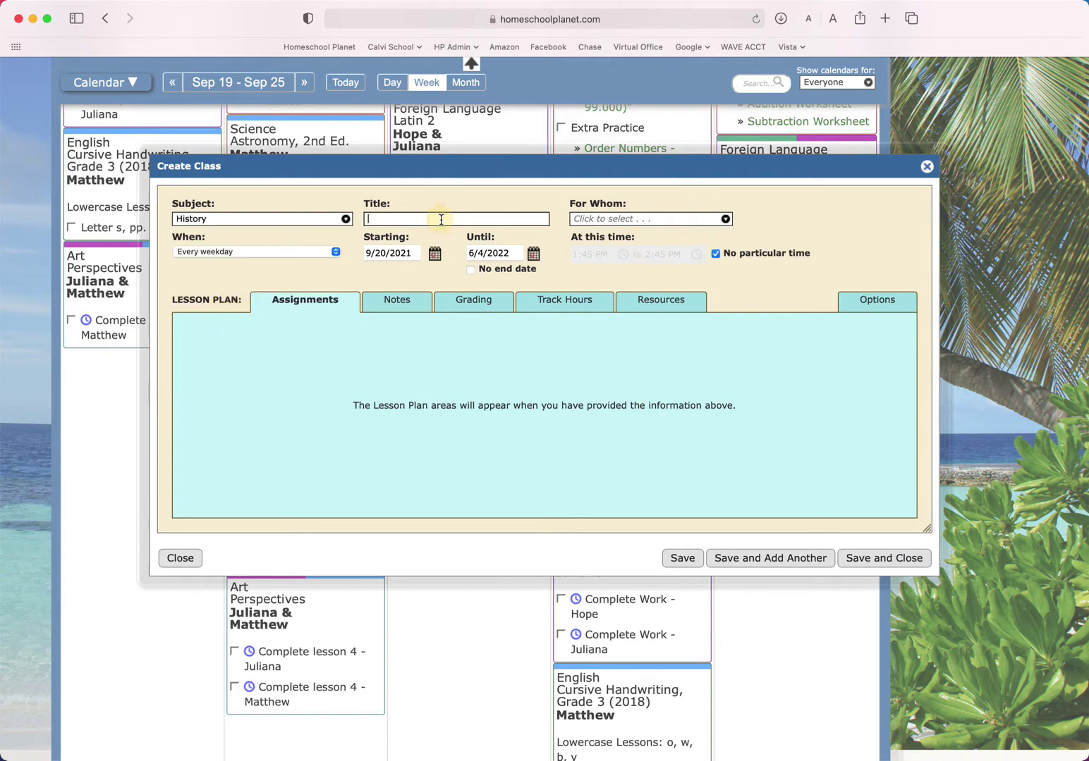
pyautogui.write('US History')
pyautogui.click(658, 220)
pyautogui.click(603, 274)
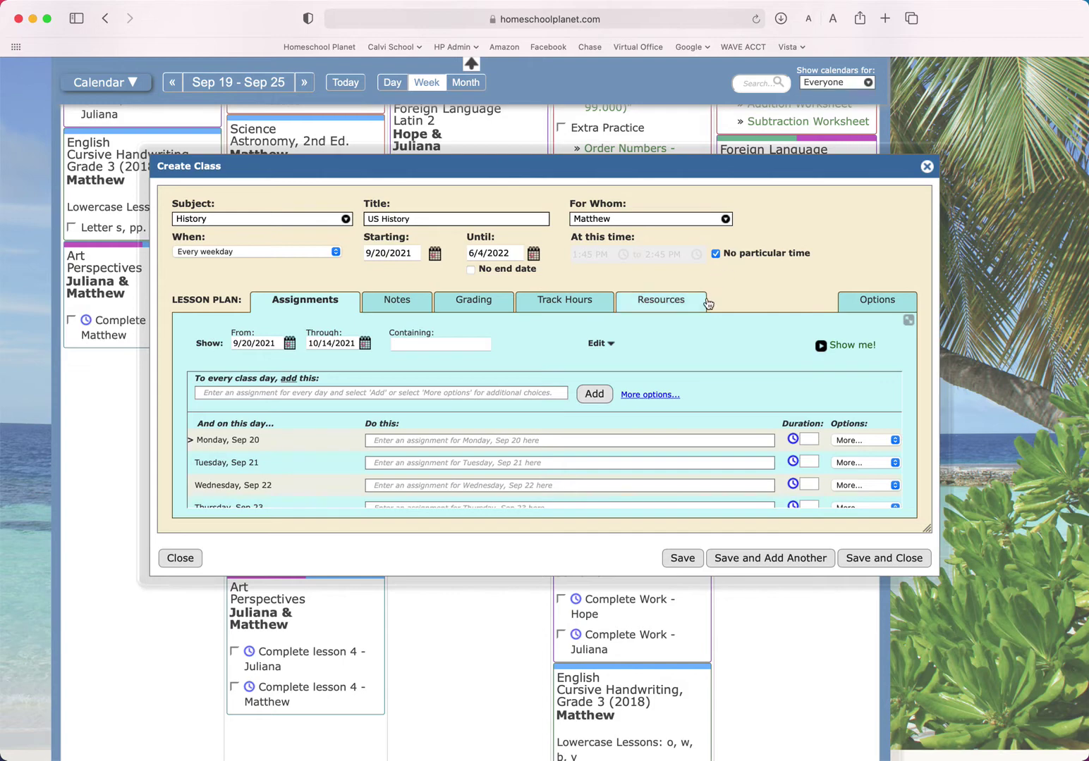
pyautogui.click(325, 394)
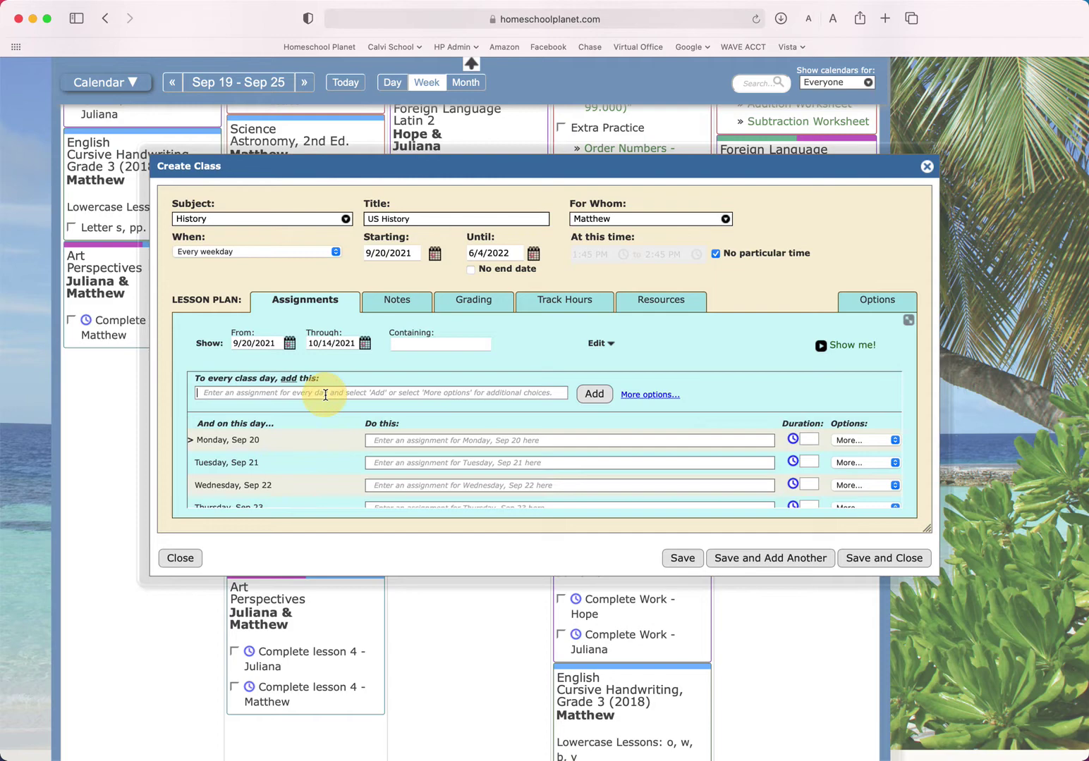
pyautogui.click(649, 396)
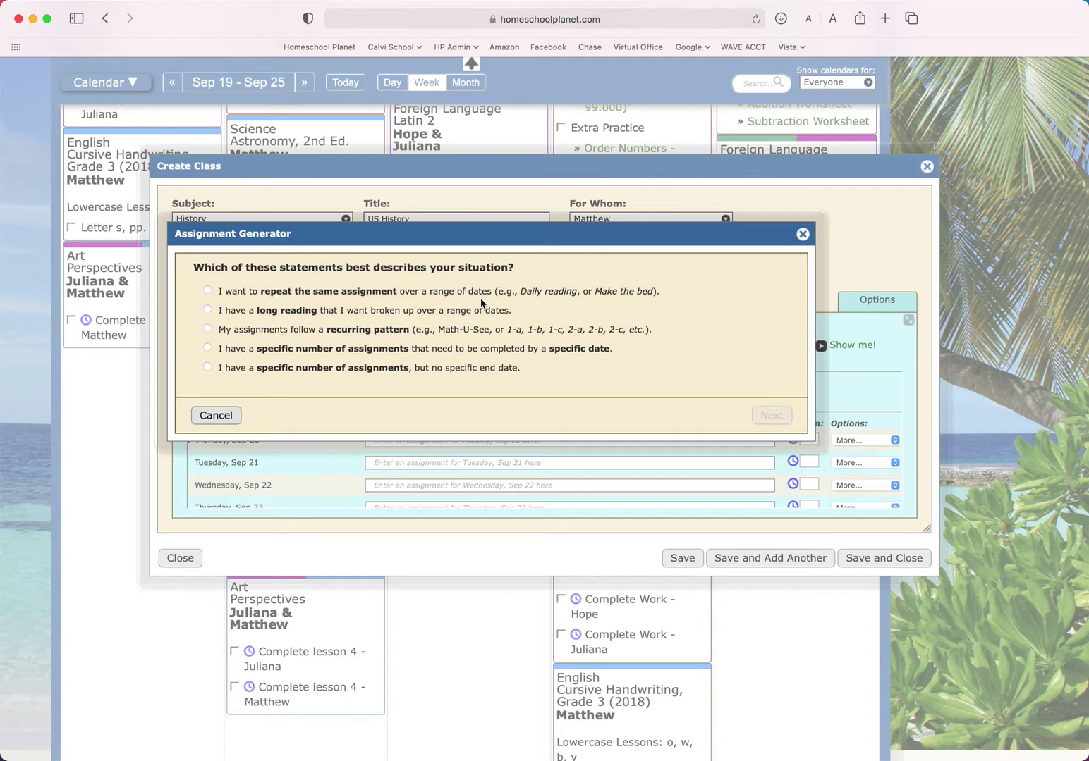
# - Choose the 'long reading broken up over a range of dates' option in the Assignment Generator
pyautogui.hscroll(-2, 389, 306)
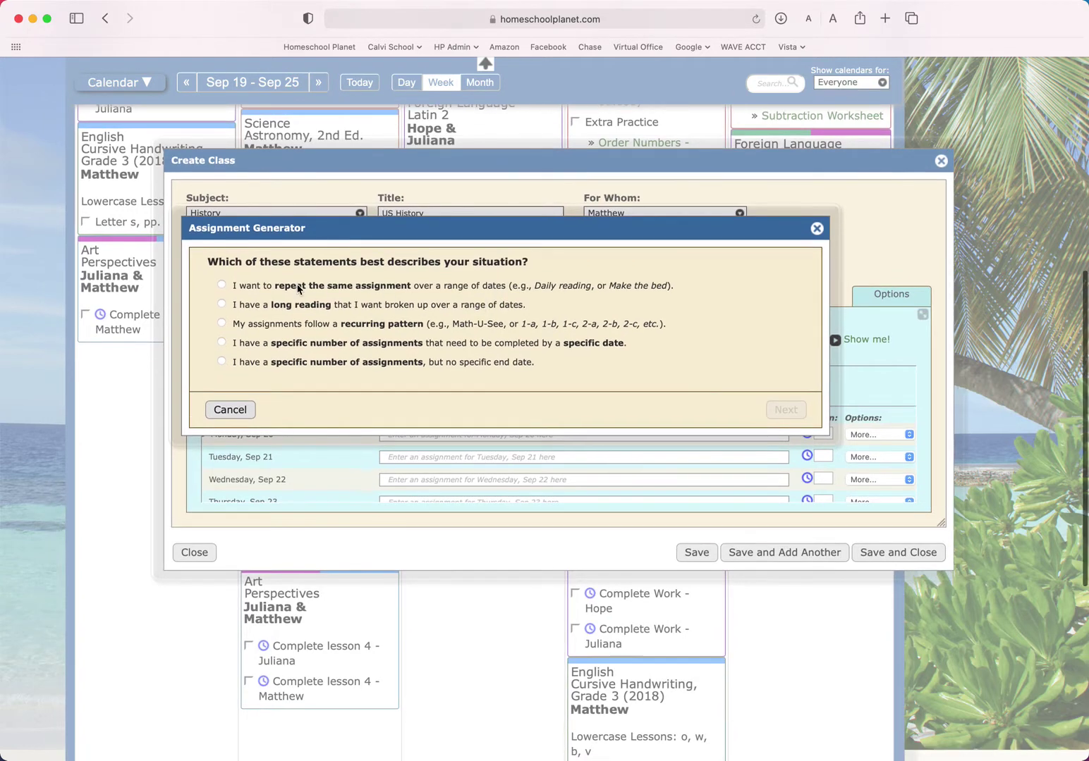
pyautogui.scroll(-1, 293, 286)
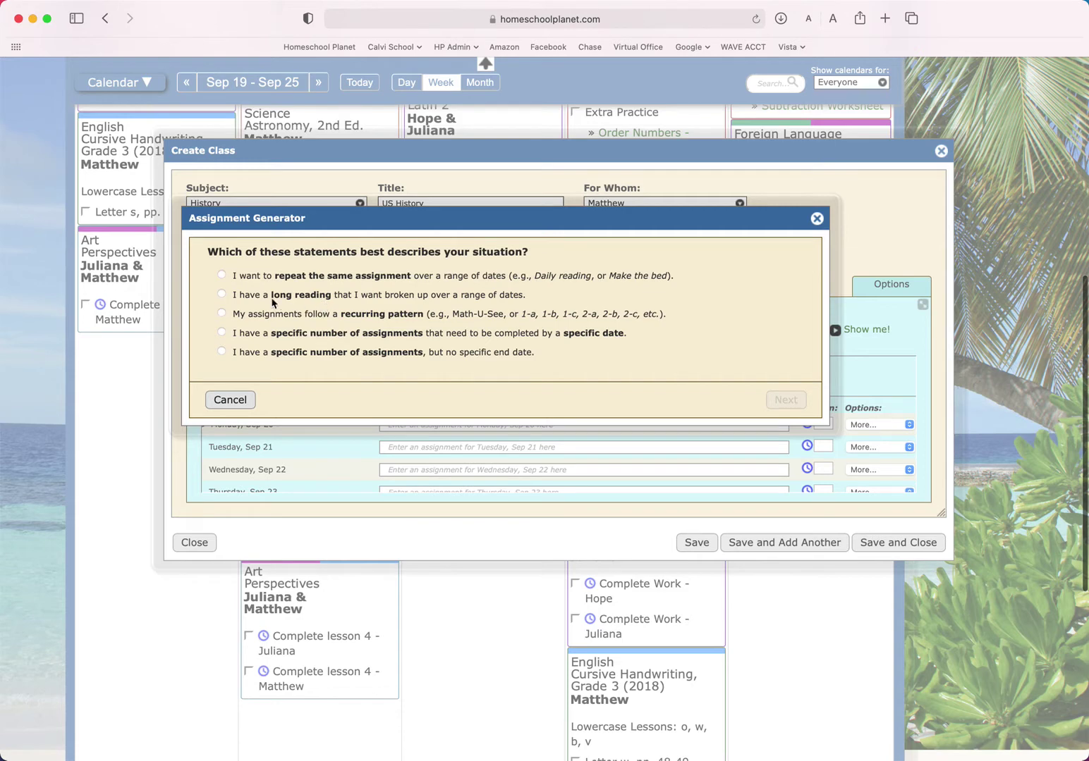
pyautogui.click(222, 294)
pyautogui.scroll(-1, 222, 298)
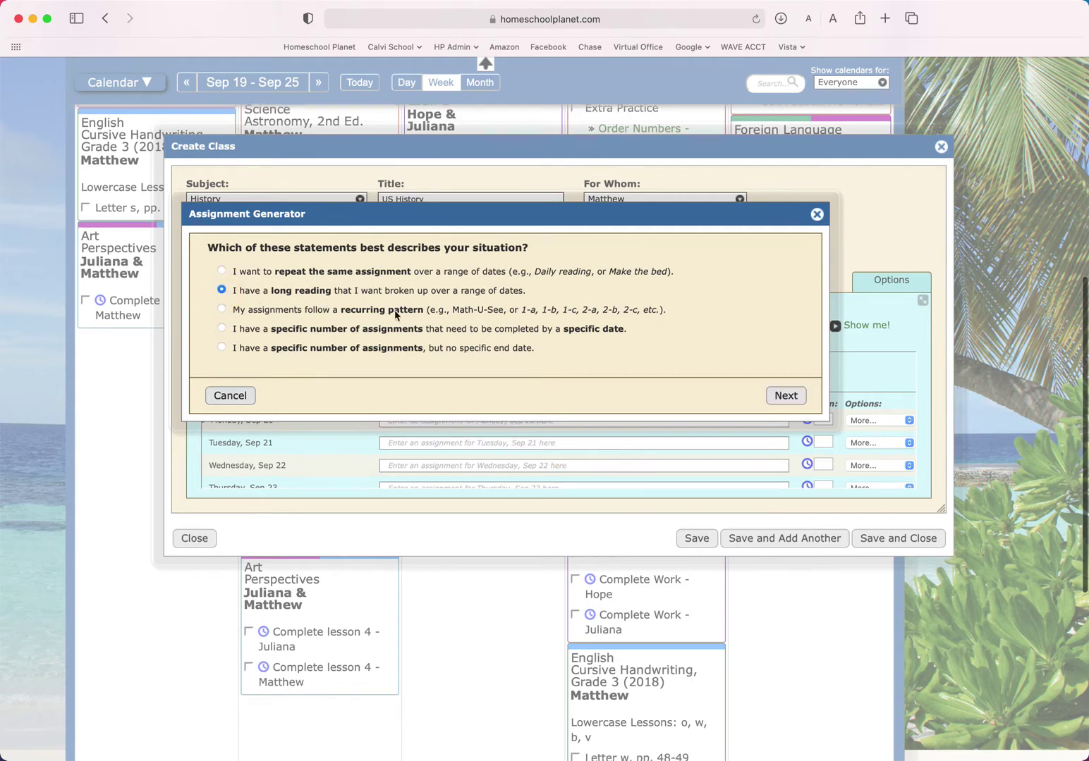
# - Set the reading to pages 8 through 672 on Monday–Thursday, leaving Fridays out
pyautogui.click(784, 395)
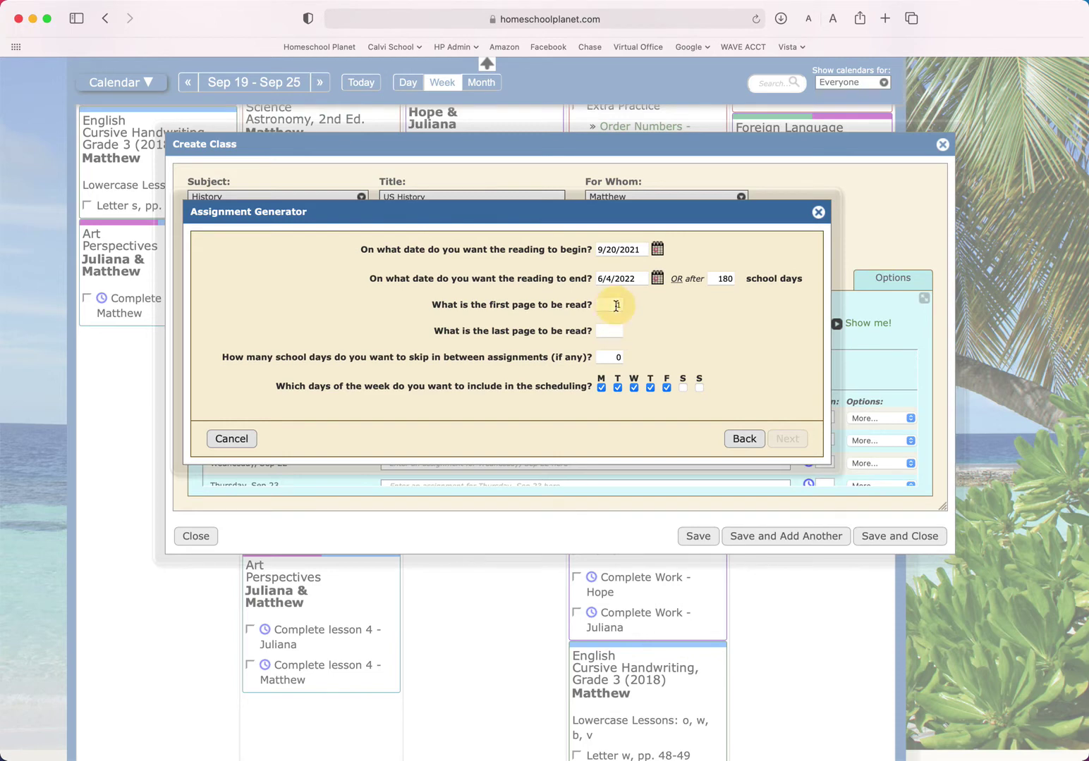
pyautogui.doubleClick(618, 306)
pyautogui.write('8')
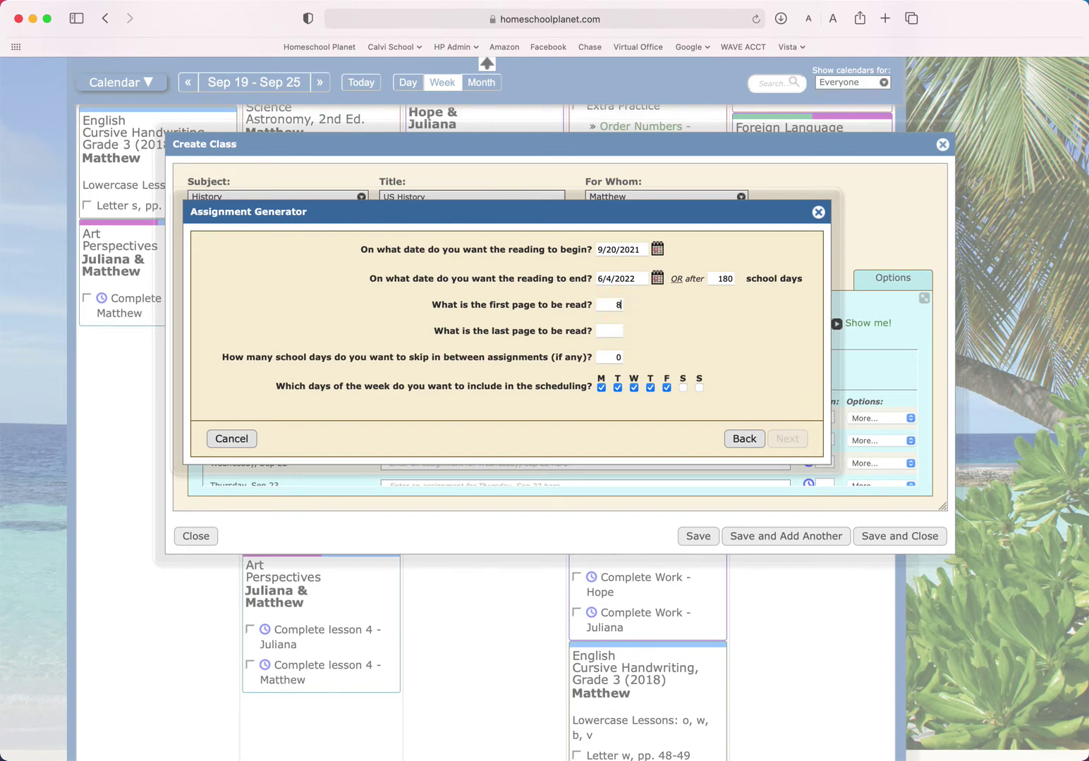
pyautogui.click(610, 331)
pyautogui.write('672')
pyautogui.click(666, 390)
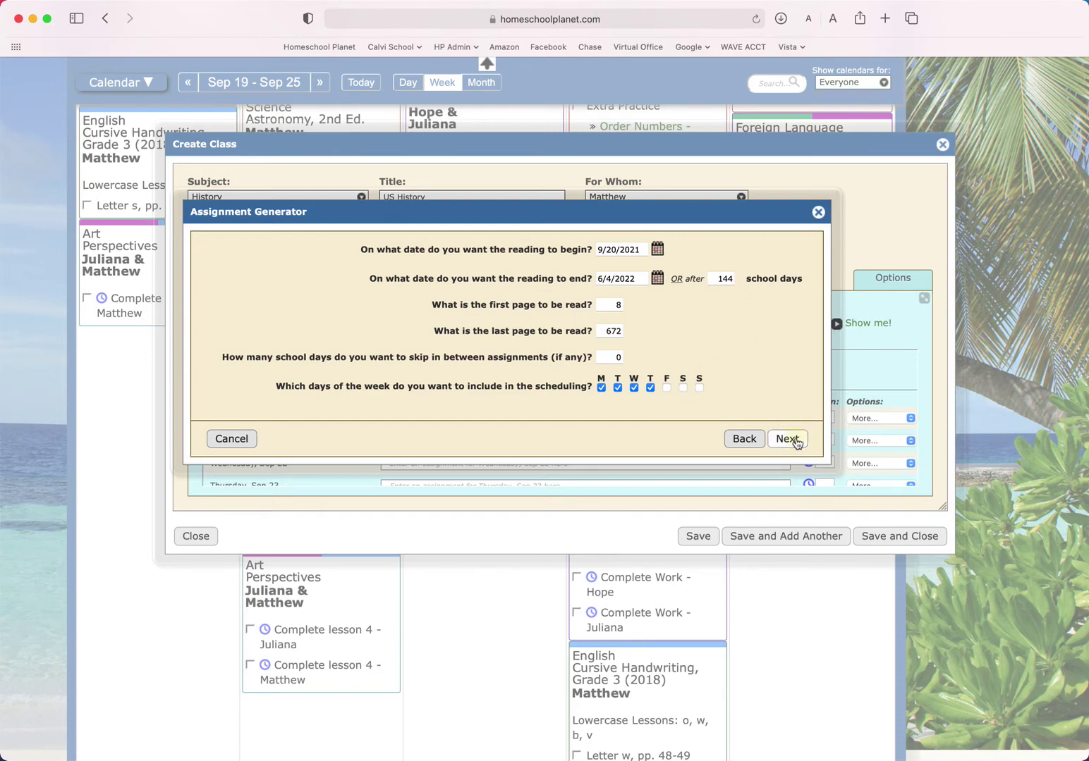
pyautogui.click(791, 440)
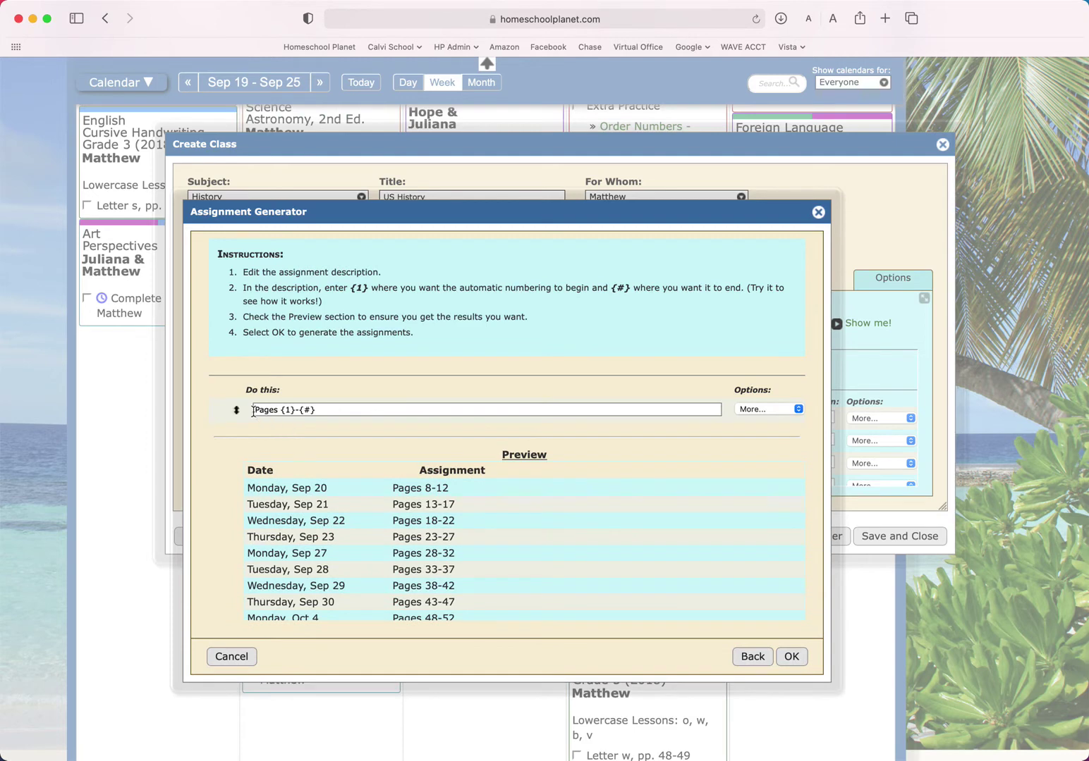
# - Prefix the description with 'Read' so assignments run from Pages 8-12 to Pages 669-672
pyautogui.click(256, 408)
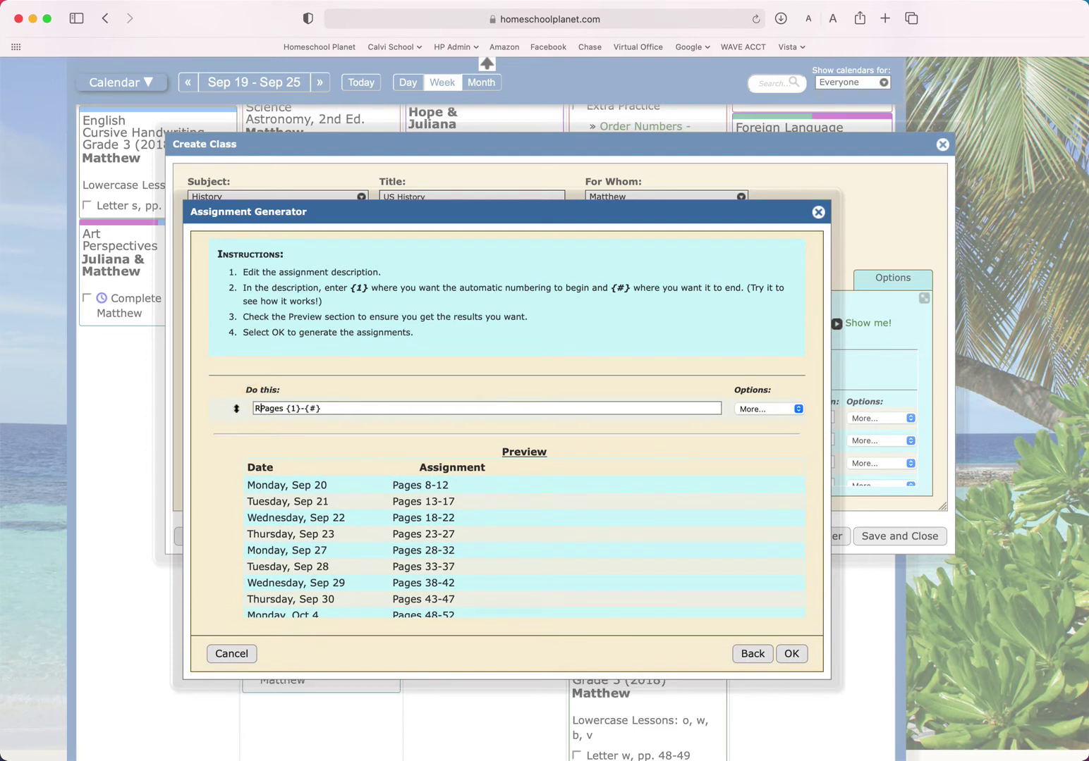
pyautogui.write('Read')
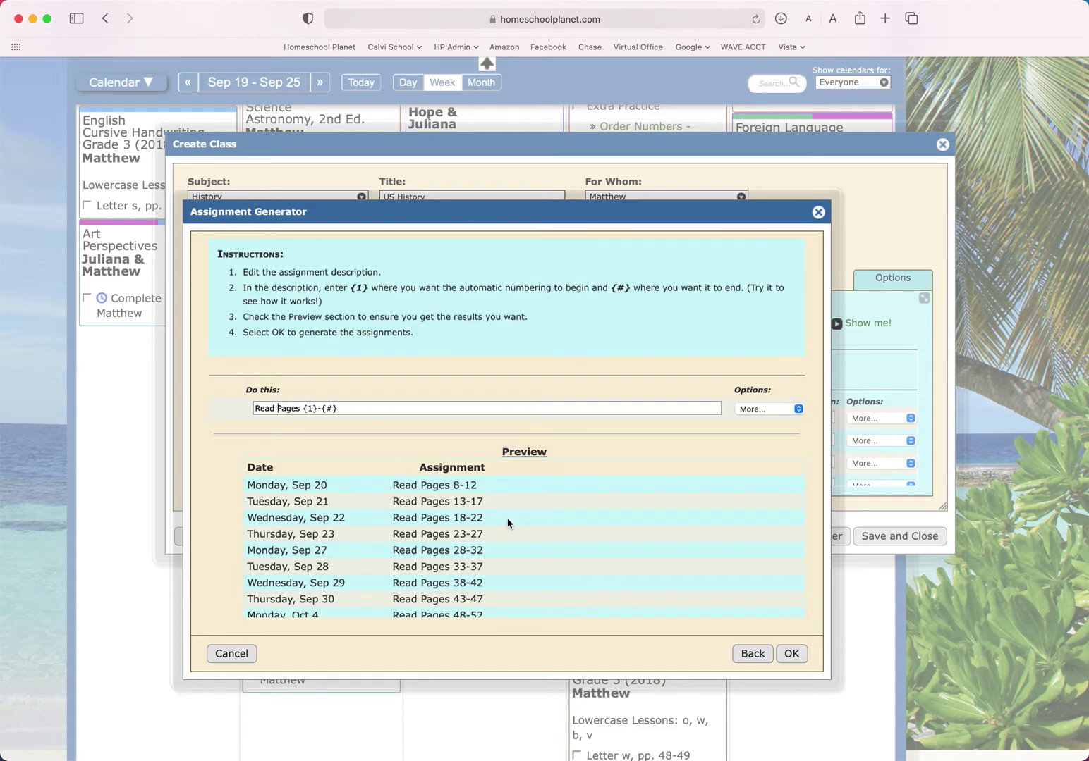
pyautogui.scroll(-20, 508, 522)
pyautogui.scroll(-5, 508, 522)
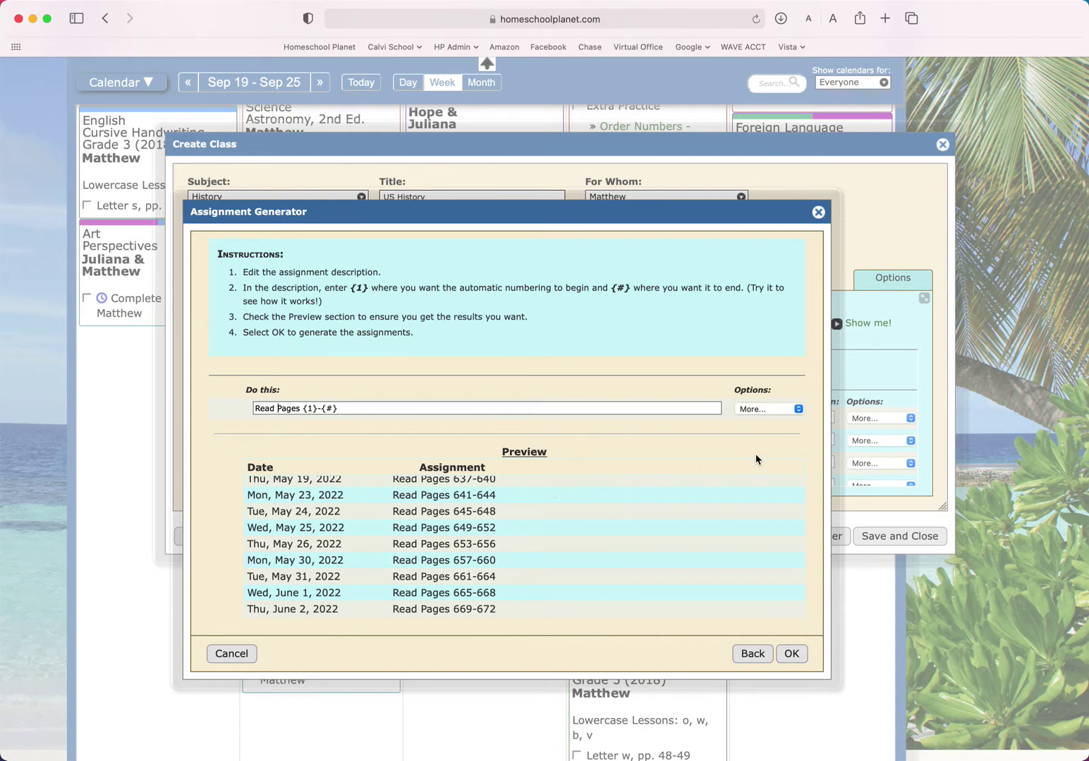
pyautogui.click(767, 410)
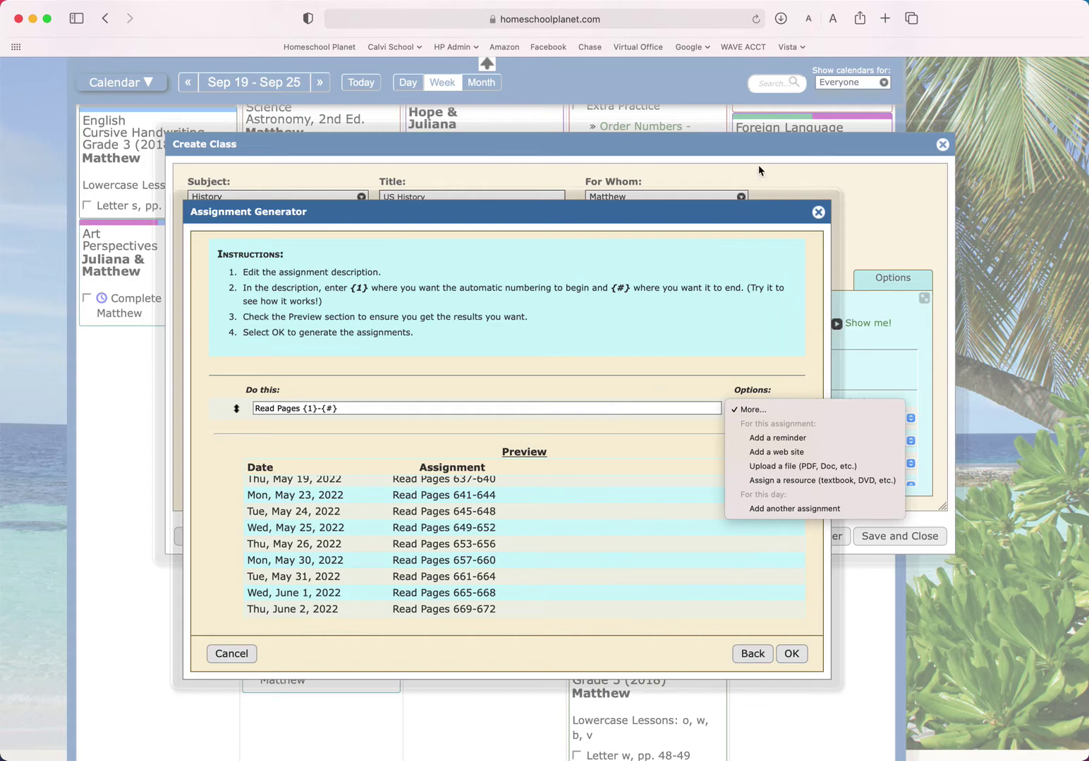
pyautogui.click(656, 561)
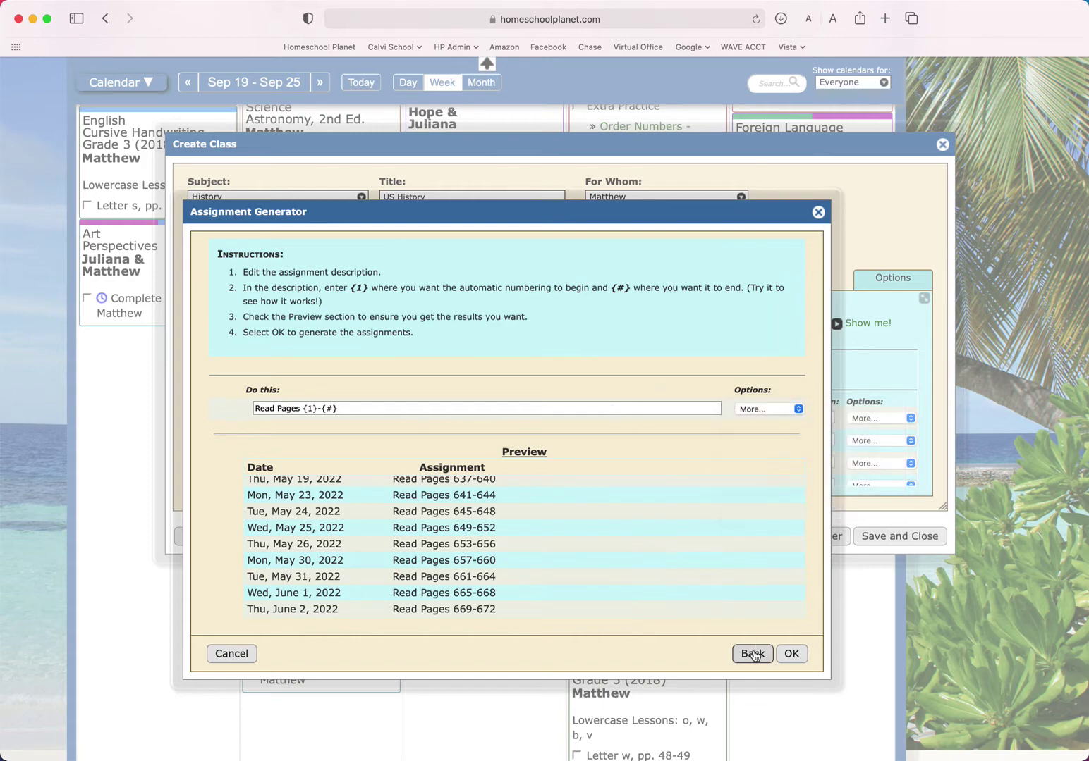
pyautogui.click(752, 653)
# - Switch the generator to the recurring pattern option and advance to its day-pattern preview
pyautogui.click(740, 442)
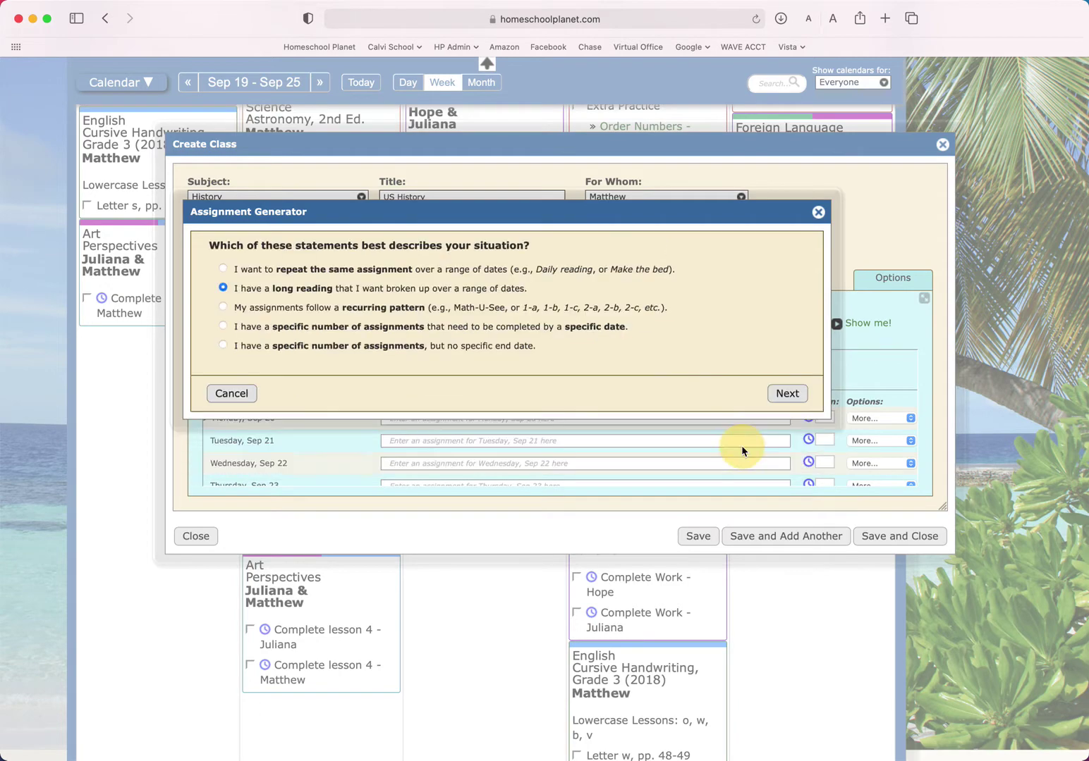
pyautogui.click(222, 307)
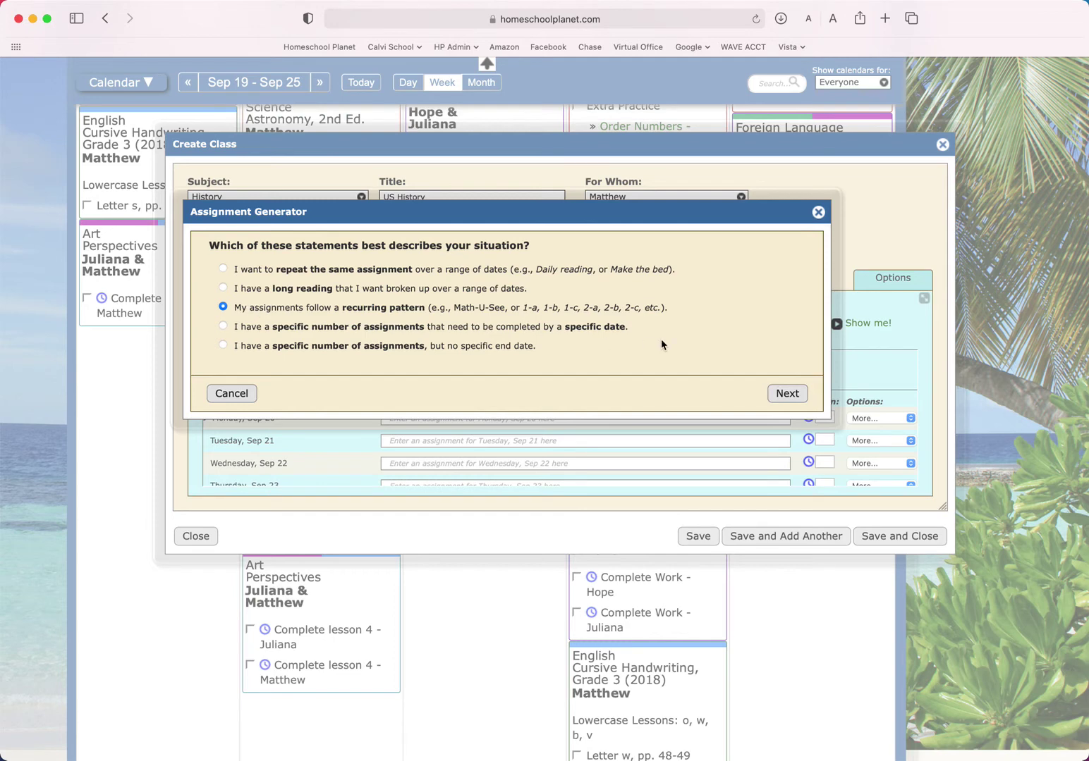
pyautogui.click(785, 393)
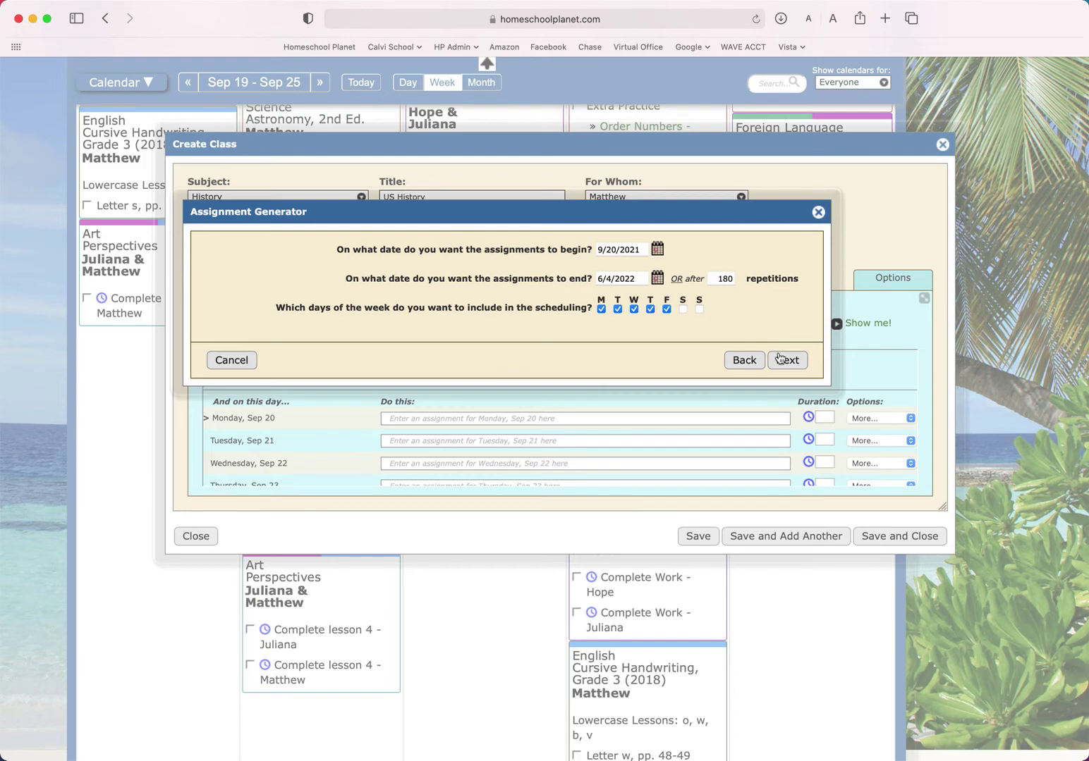
pyautogui.click(784, 360)
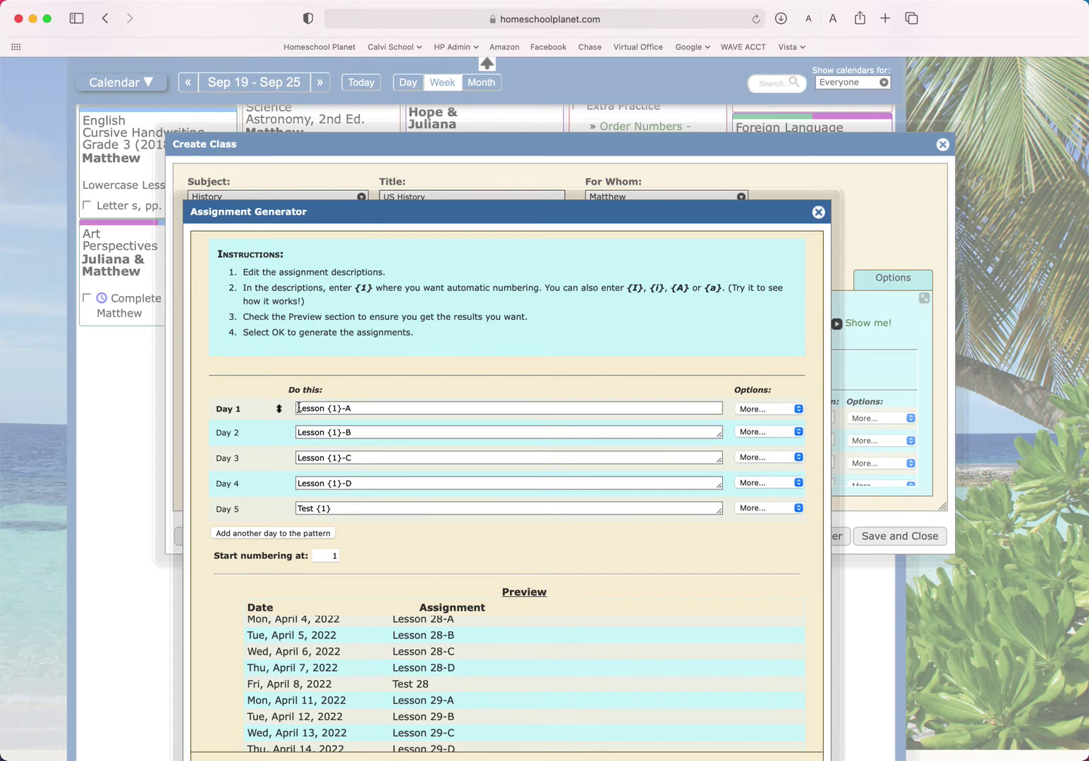
# - Rename Day 1 to 'Complete Lesson' and Day 2 to 'Review Lesson', dropping the -A and -B suffixes
pyautogui.click(299, 407)
pyautogui.write('Complete')
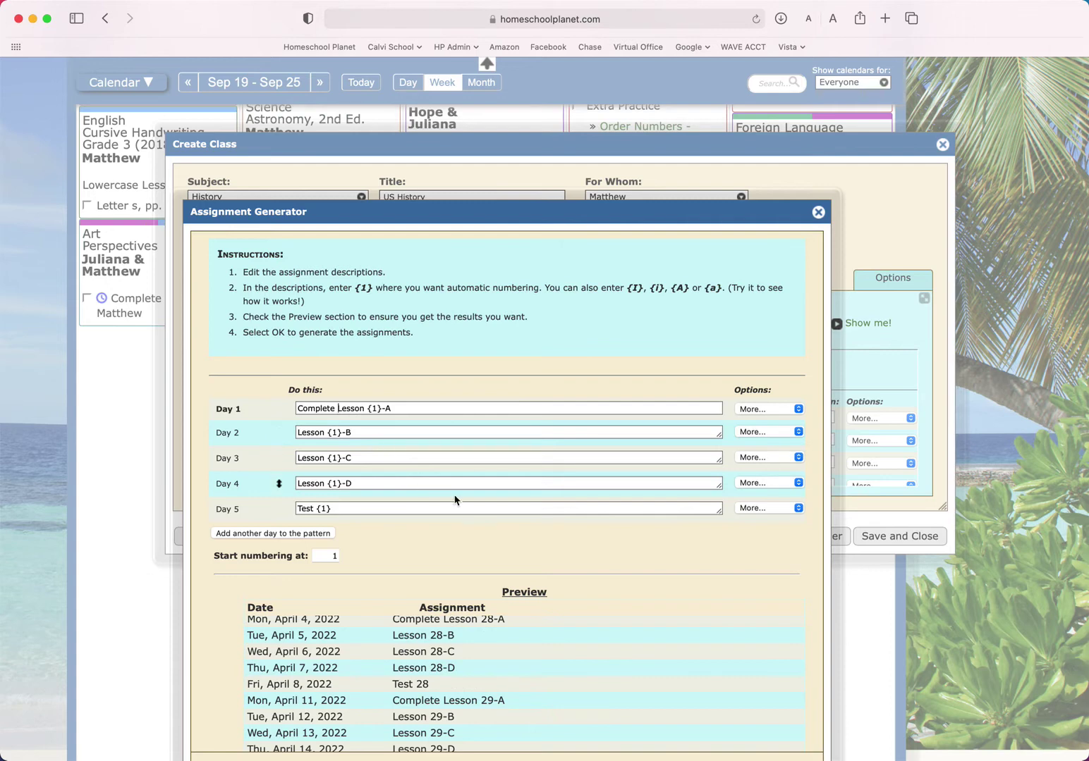
pyautogui.click(404, 404)
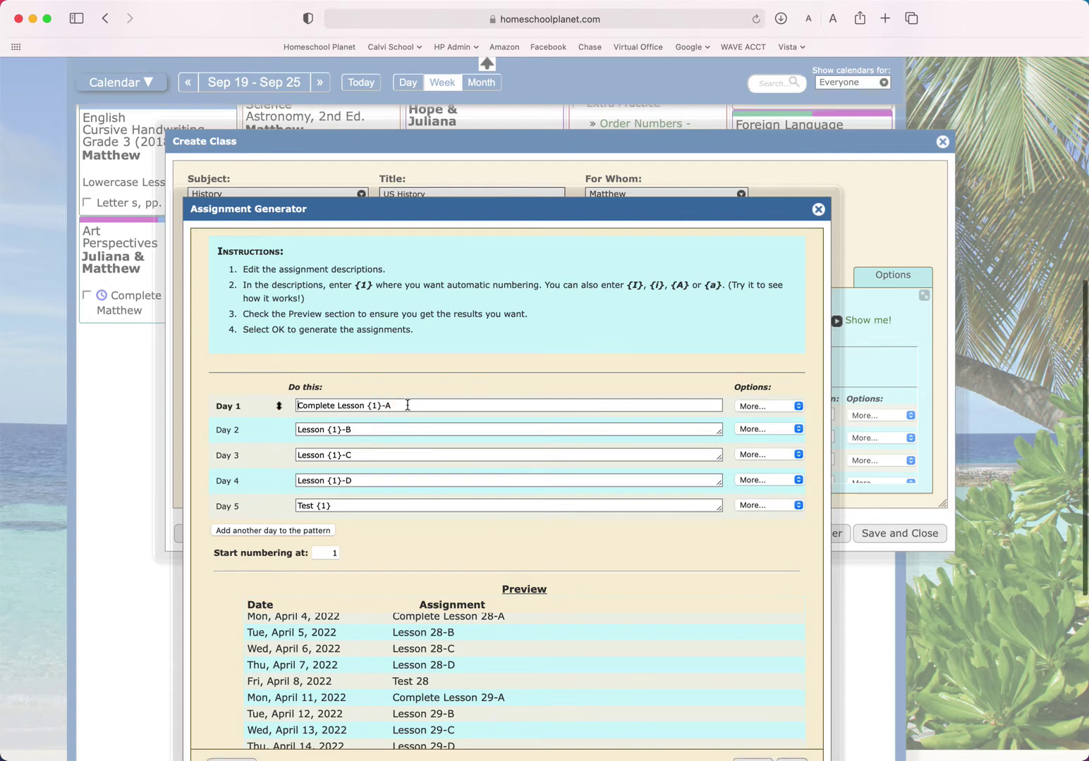
pyautogui.press('BackSpace')
pyautogui.press('BackSpace')
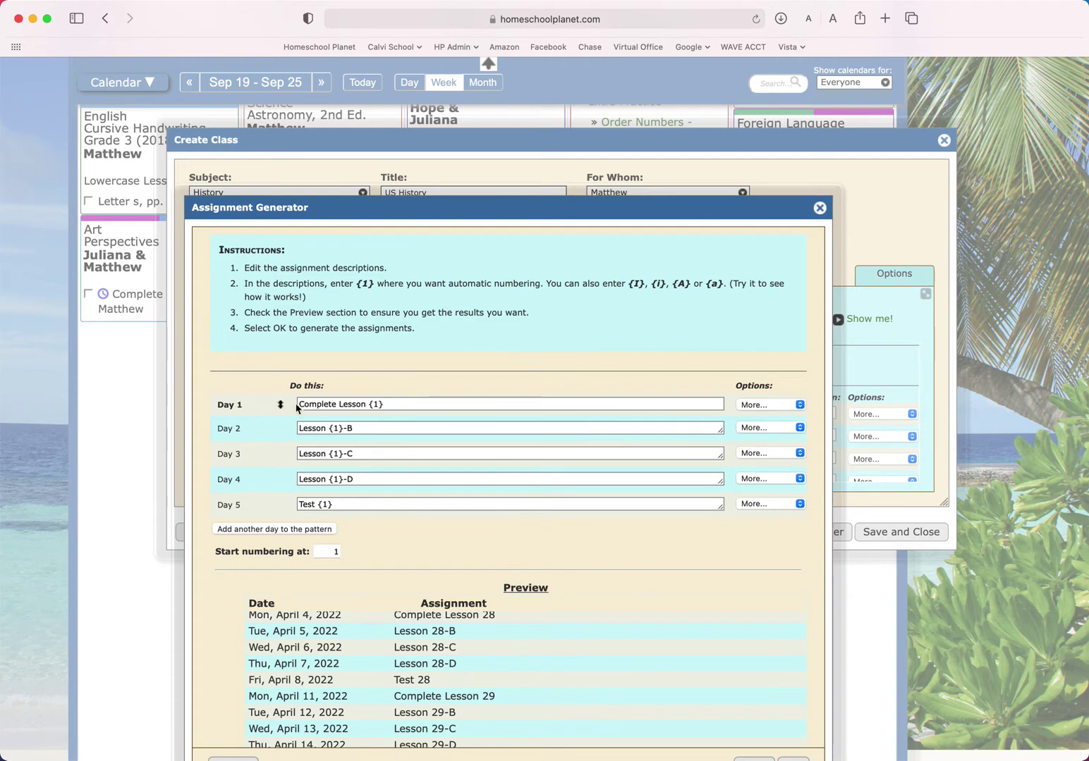
pyautogui.click(307, 428)
pyautogui.write('Review')
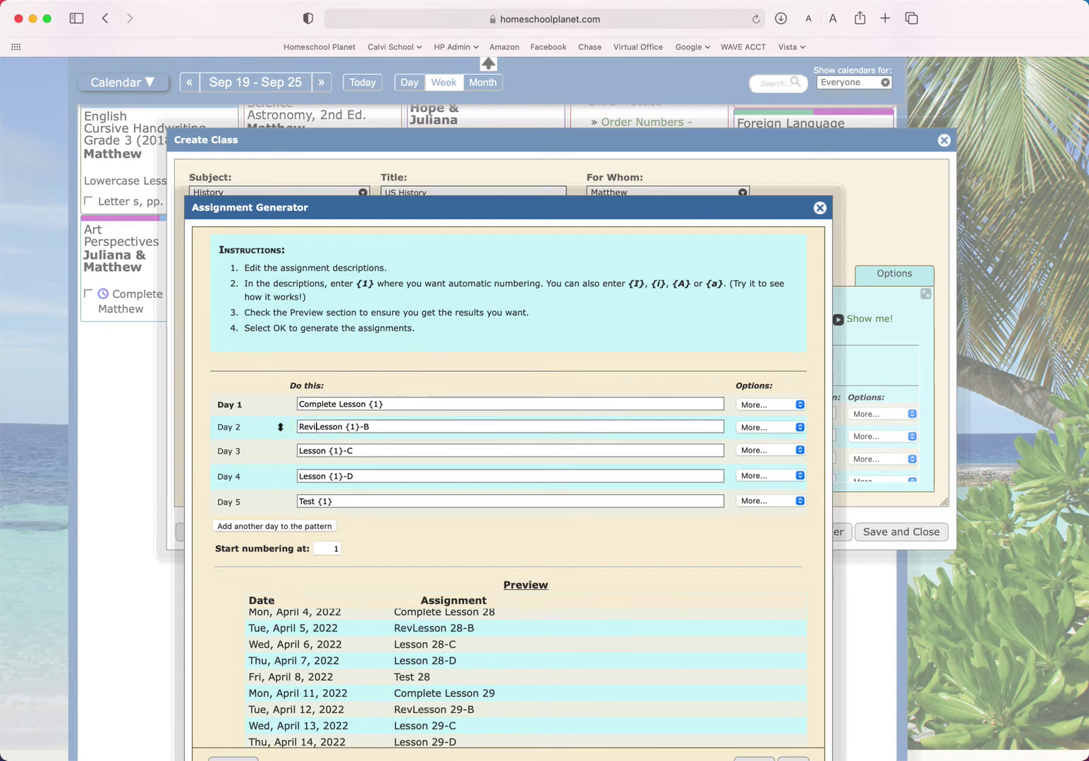
pyautogui.click(385, 427)
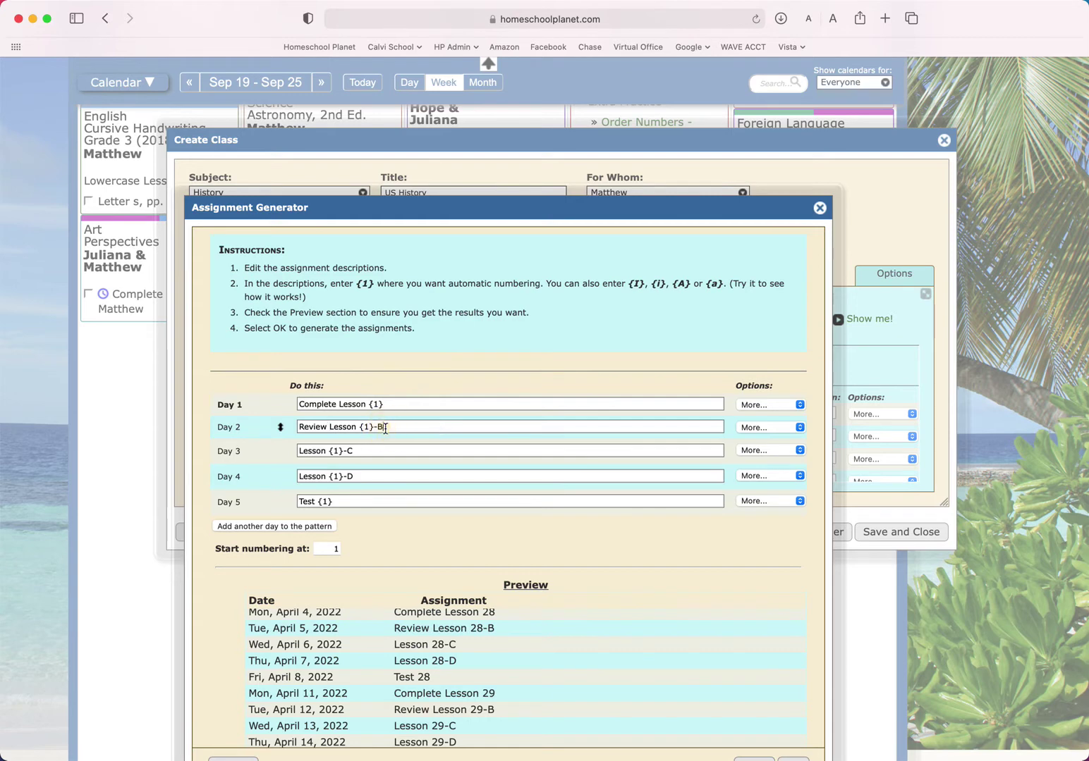
pyautogui.press('BackSpace')
pyautogui.press('BackSpace')
# - Make Day 3 'Complete Vocal for Lesson' without -C, and Day 4 'Study Lesson'
pyautogui.moveTo(325, 453); pyautogui.dragTo(250, 444)
pyautogui.write('Complete Vo')
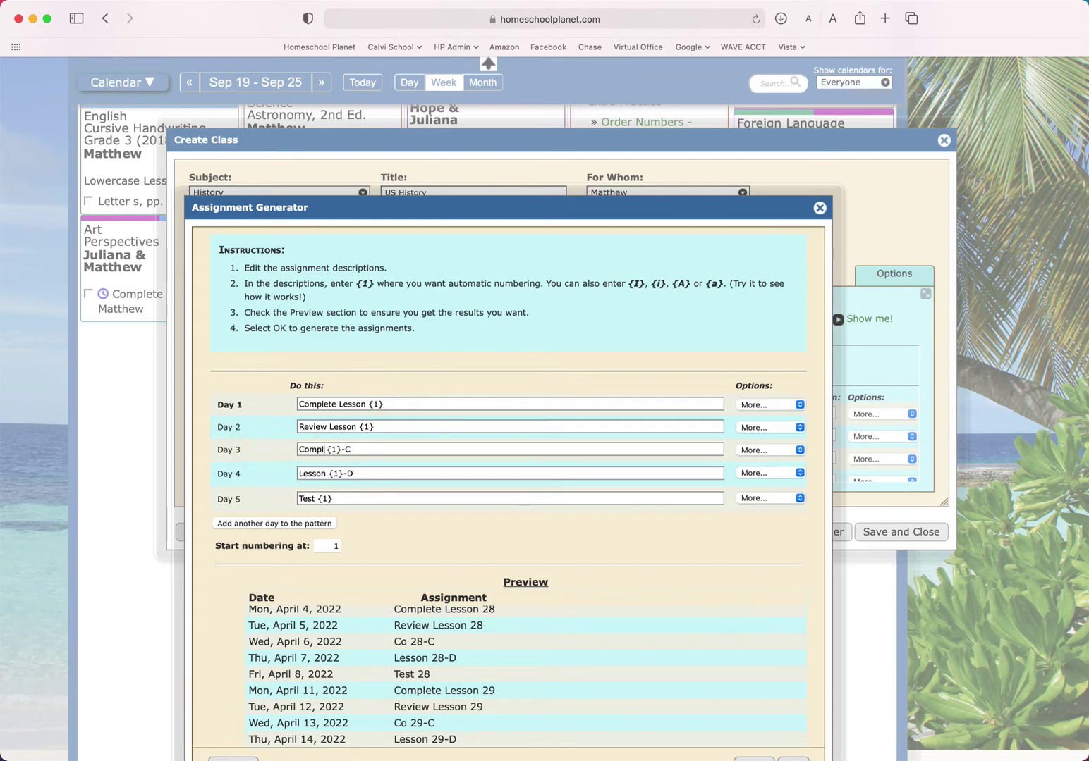
pyautogui.write('cal for ')
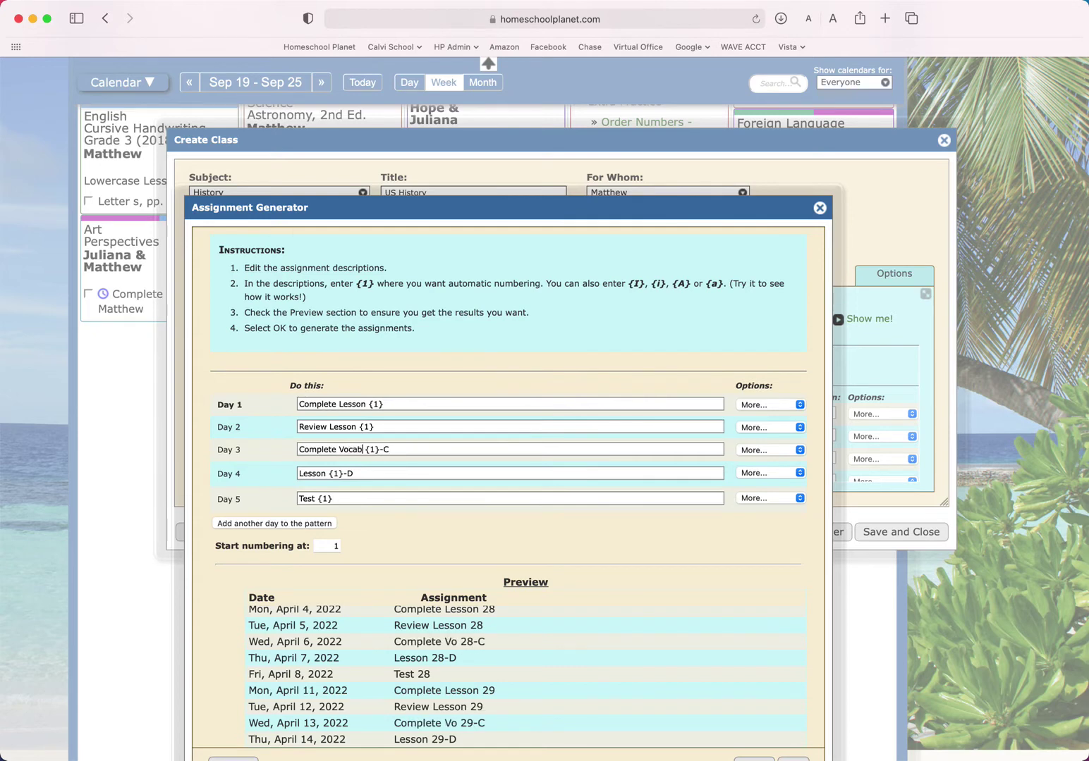
pyautogui.write('Lesson')
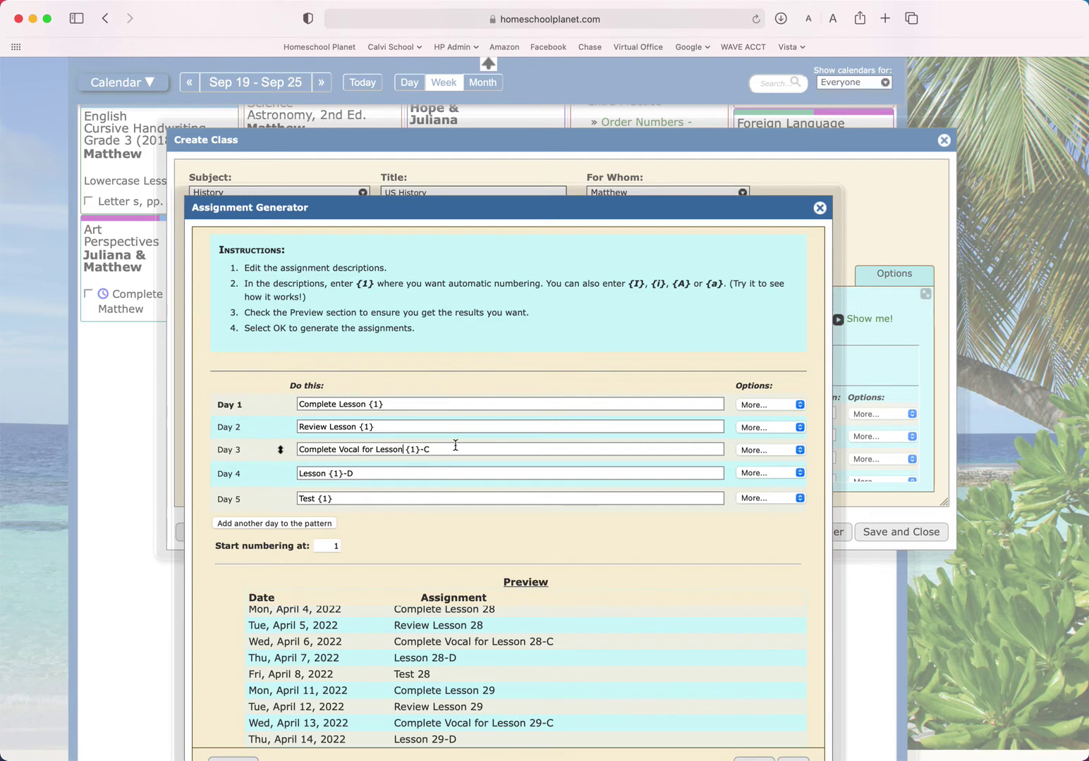
pyautogui.click(446, 450)
pyautogui.press('BackSpace')
pyautogui.moveTo(327, 474); pyautogui.dragTo(251, 473)
pyautogui.press('Left')
pyautogui.write('Stu')
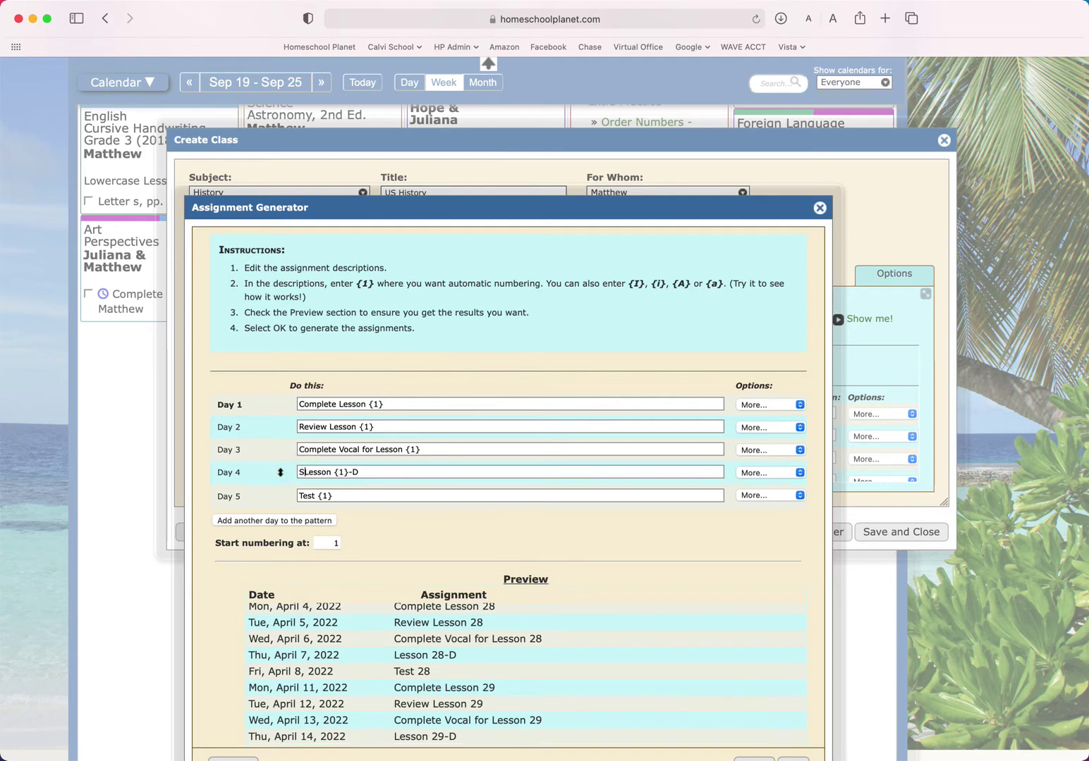
pyautogui.write('dy')
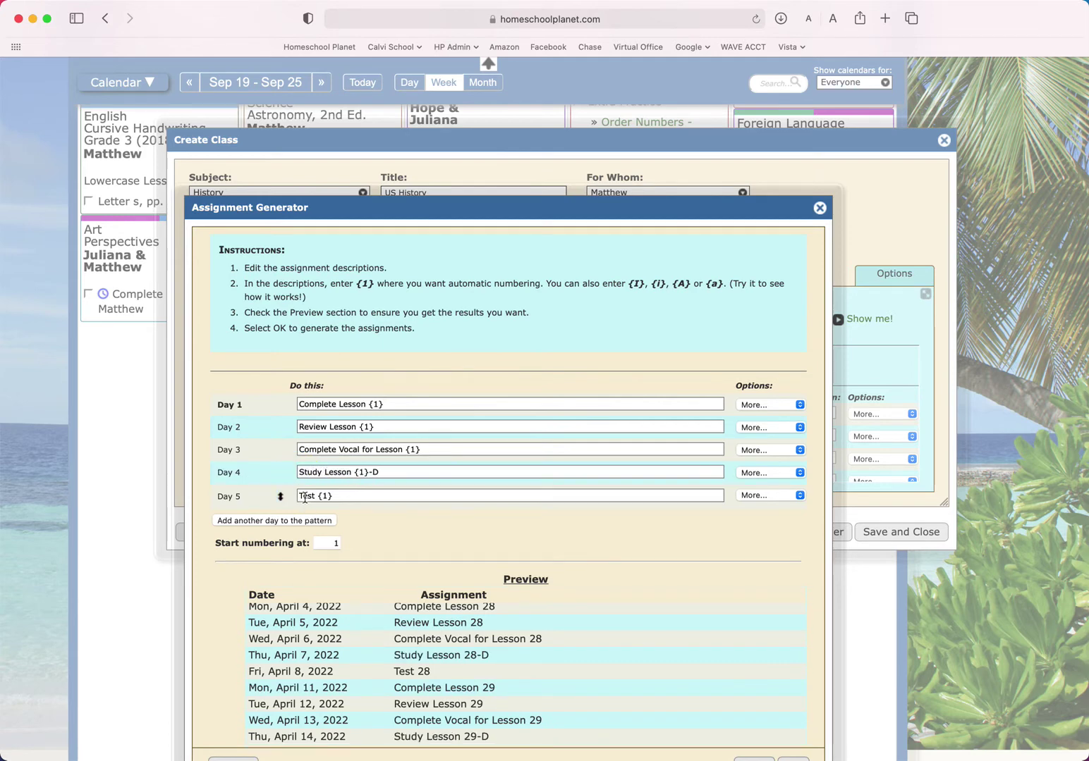
# - Change Day 5 to 'Take Test' and check its options without changing anything
pyautogui.click(297, 496)
pyautogui.write('Take')
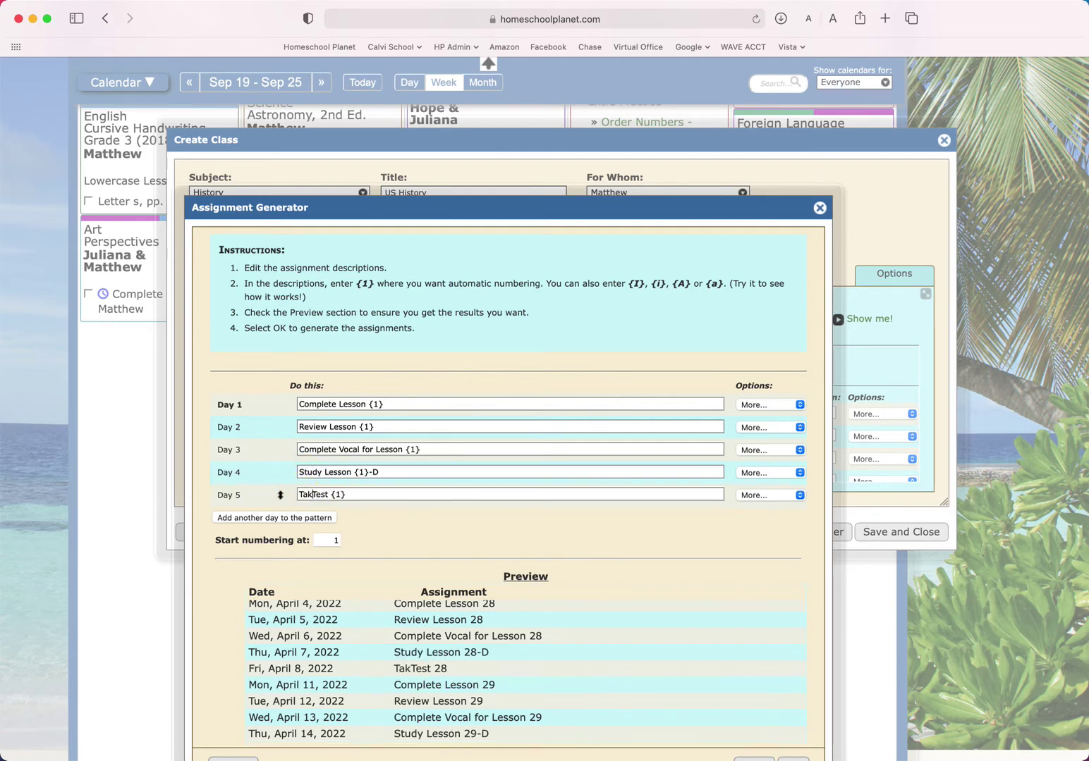
pyautogui.click(394, 474)
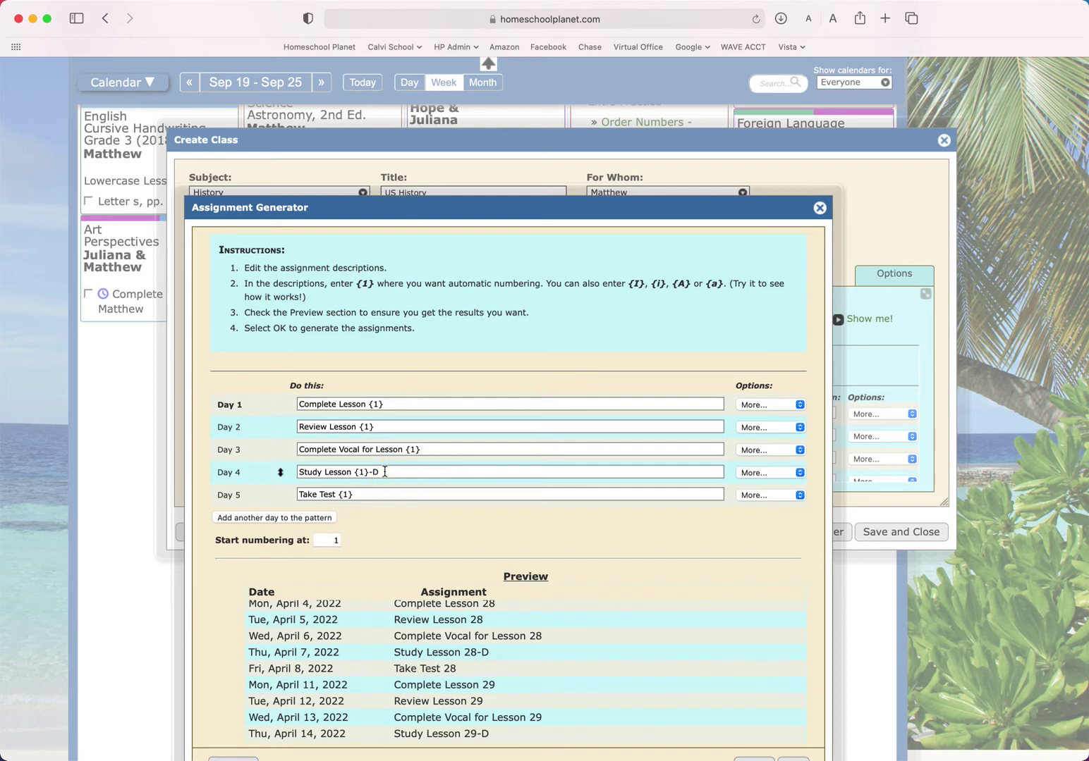
pyautogui.scroll(-3, 683, 650)
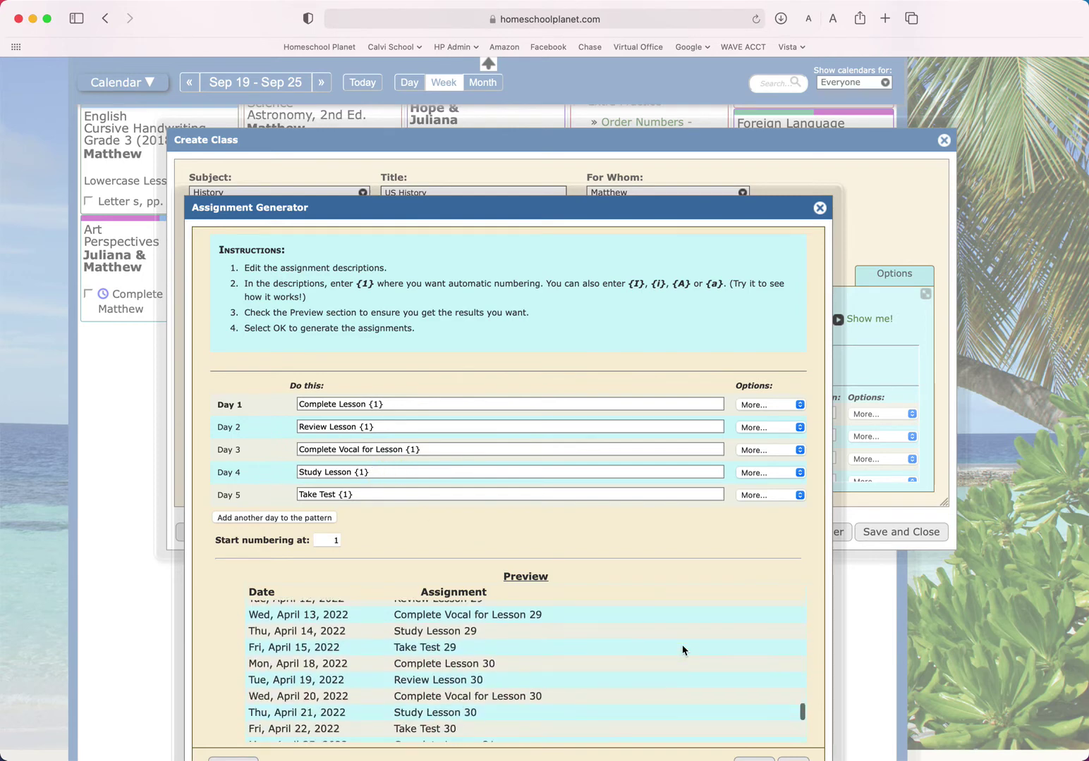
pyautogui.scroll(-2, 622, 388)
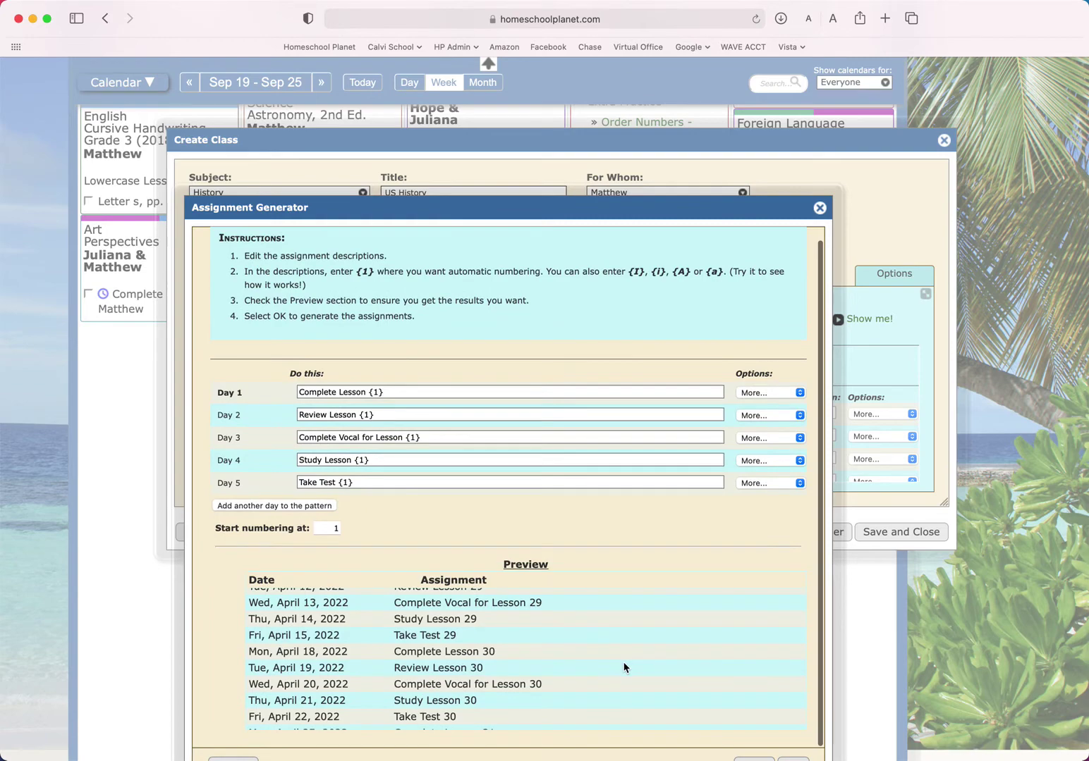
pyautogui.scroll(3, 623, 667)
pyautogui.scroll(10, 623, 667)
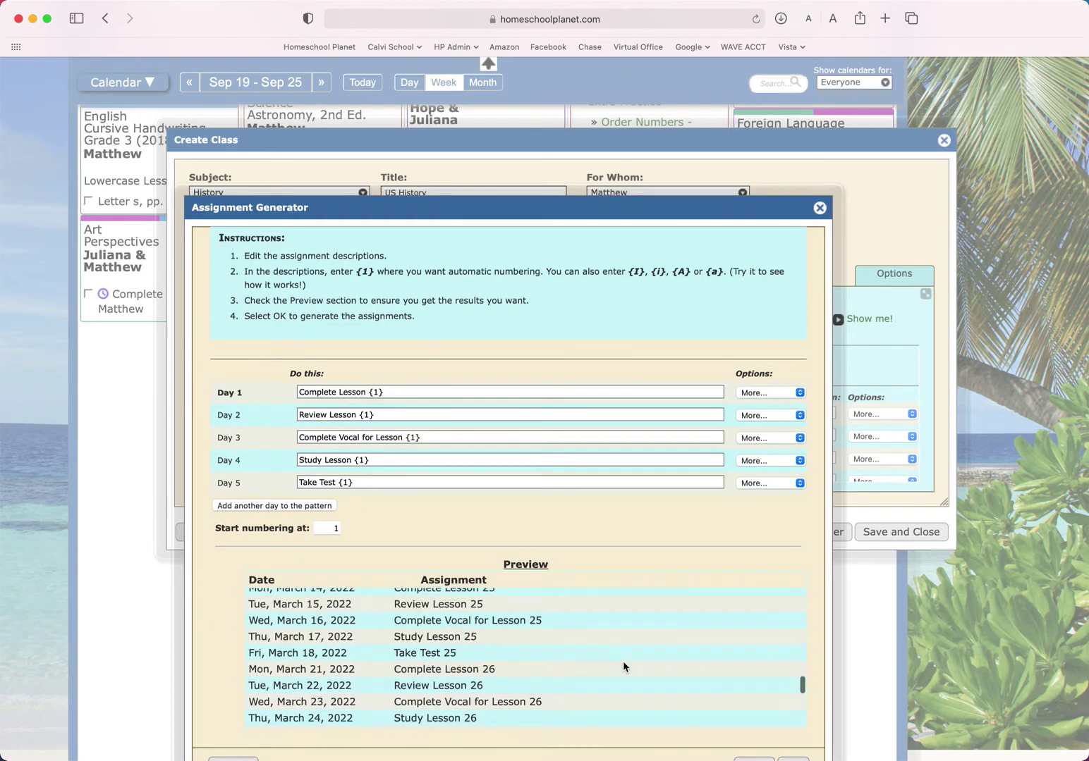
pyautogui.scroll(10, 623, 667)
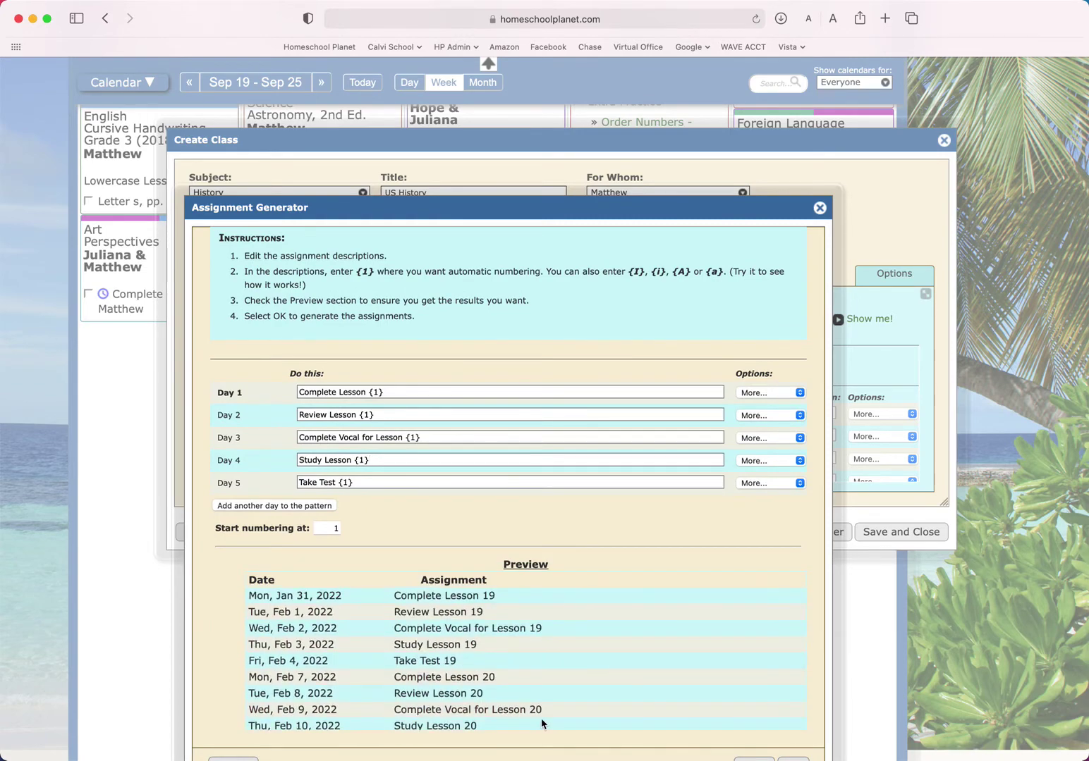
pyautogui.scroll(20, 565, 631)
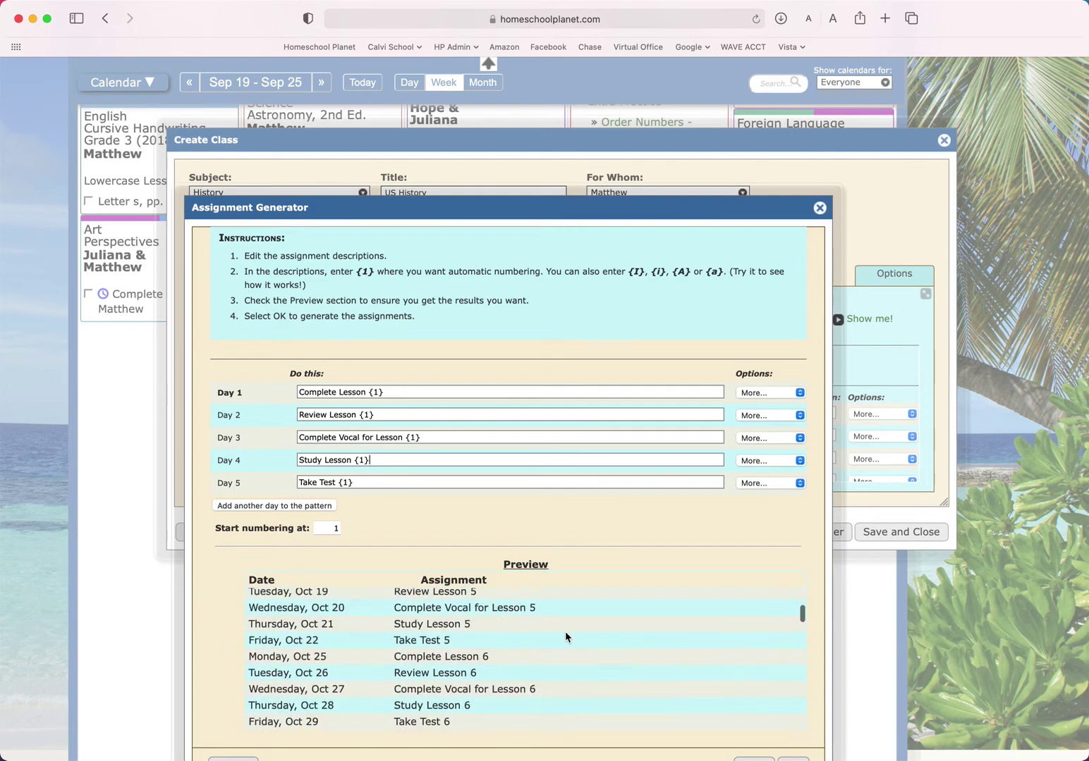
pyautogui.scroll(10, 565, 631)
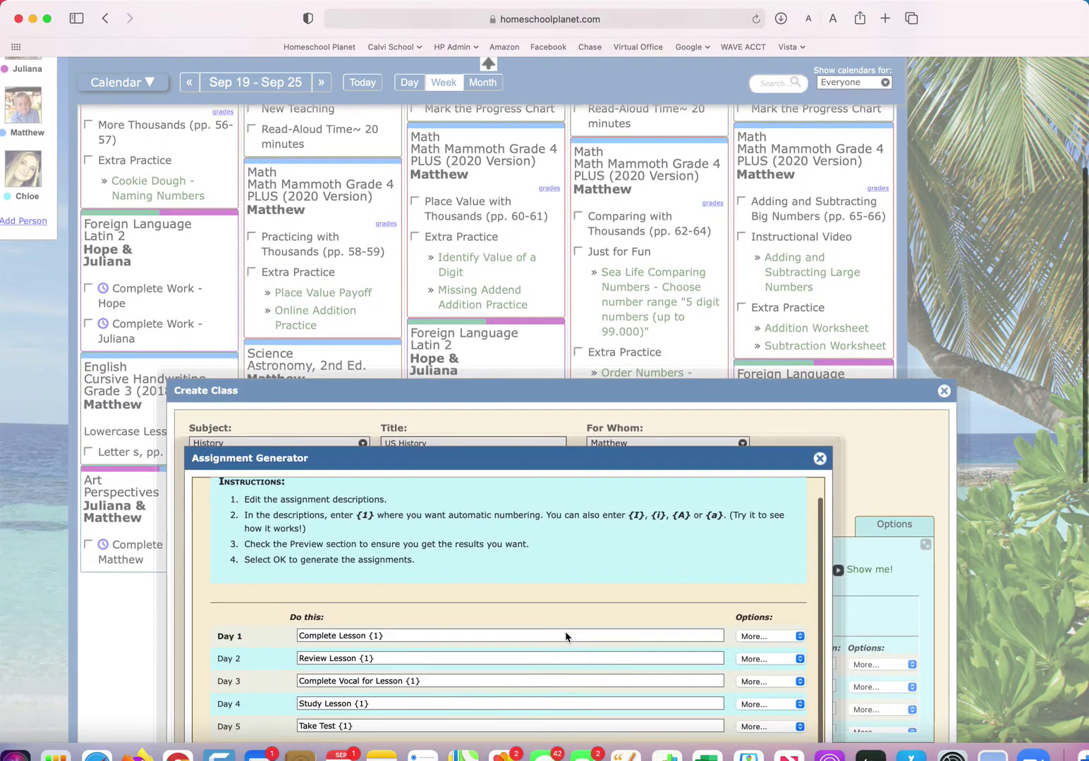
pyautogui.scroll(-10, 564, 637)
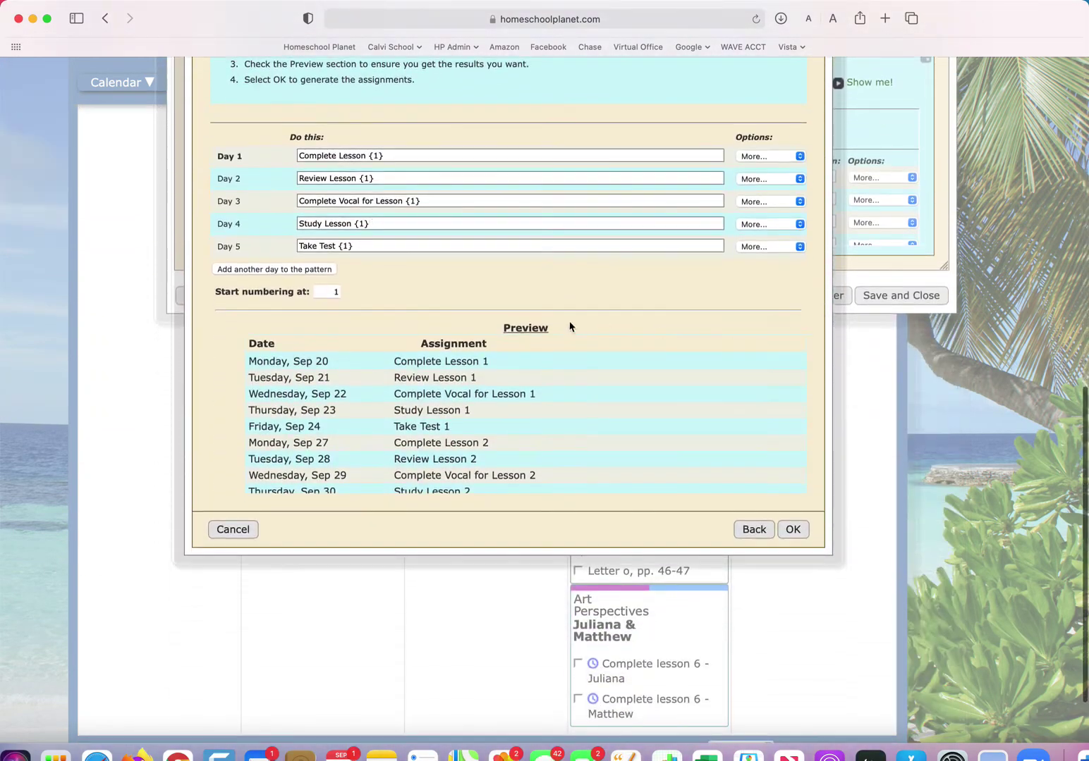
pyautogui.scroll(-5, 485, 438)
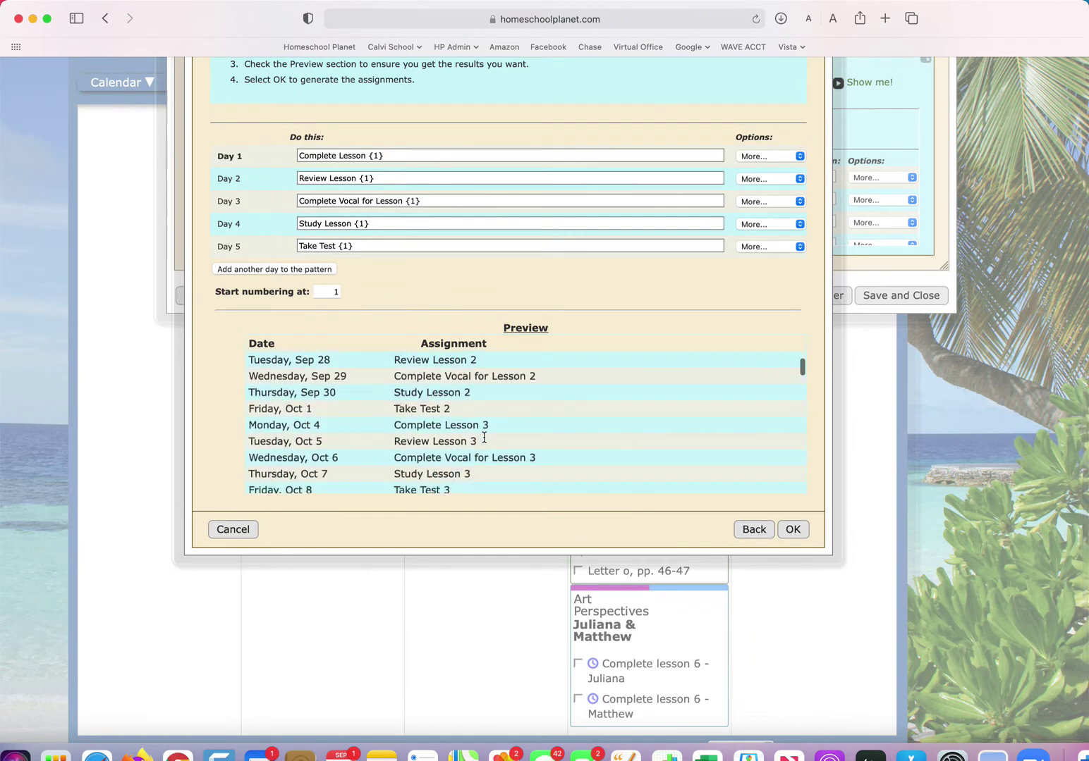
pyautogui.scroll(8, 485, 438)
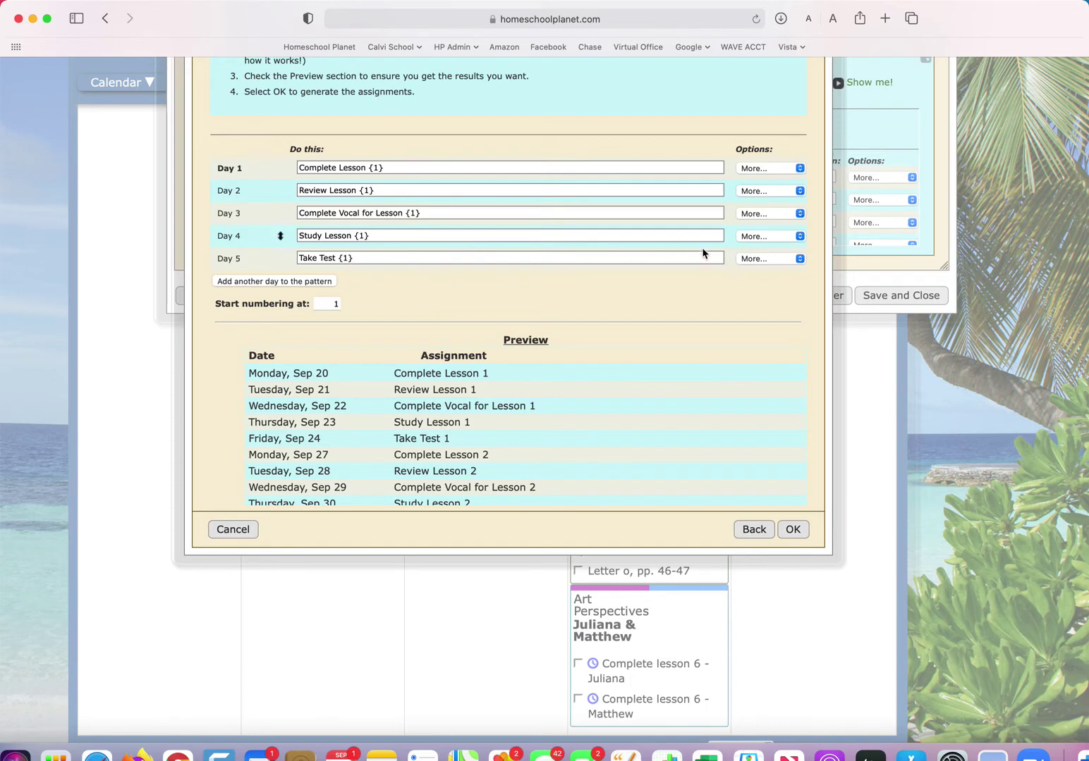
pyautogui.click(756, 259)
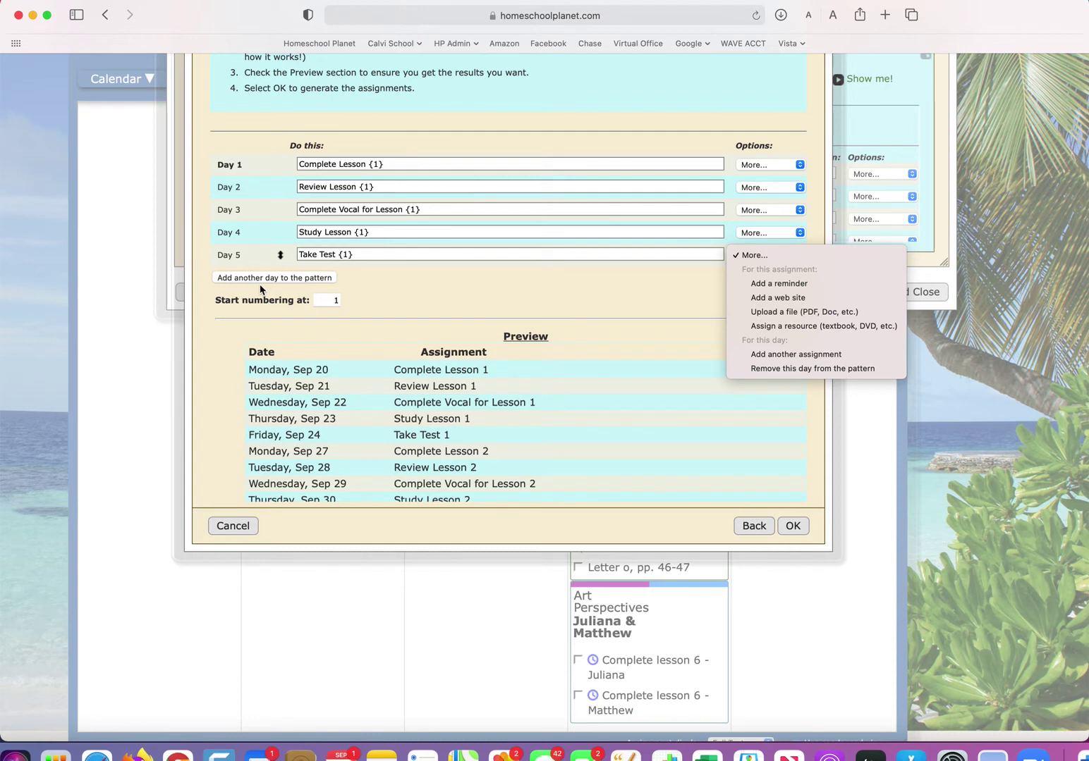
pyautogui.click(457, 290)
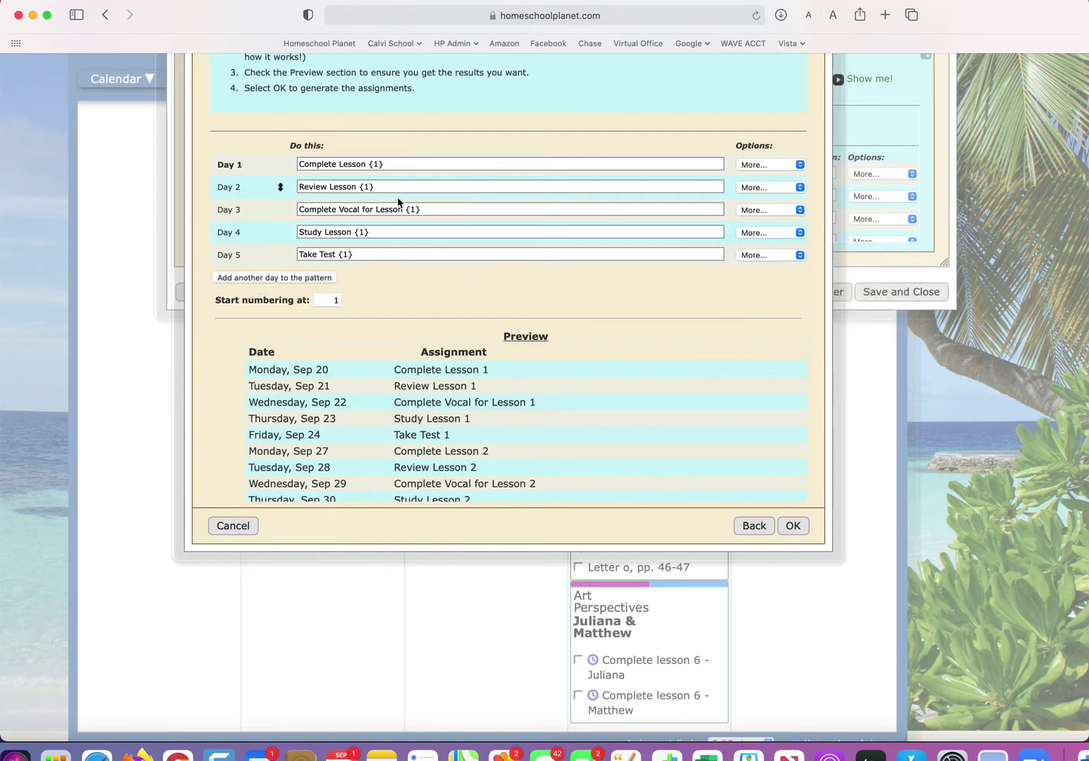
# - Change the {1} placeholder to {12} in all five day descriptions
pyautogui.click(377, 163)
pyautogui.write('2')
pyautogui.click(374, 187)
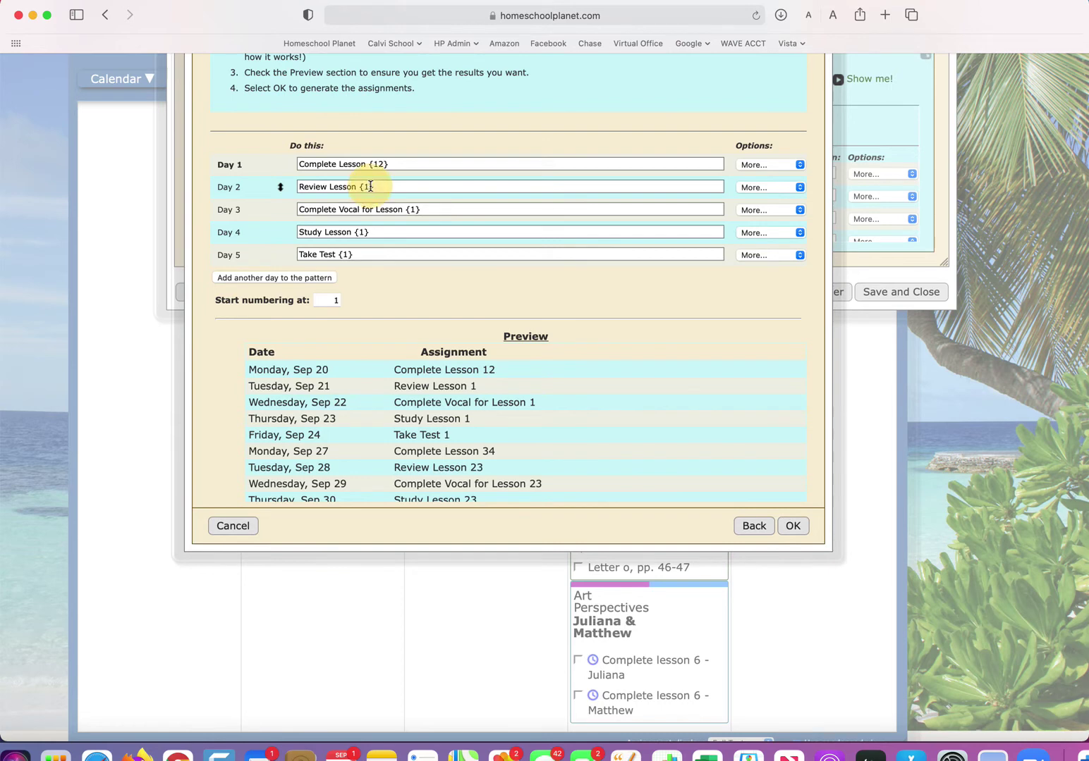
pyautogui.write('2')
pyautogui.click(418, 211)
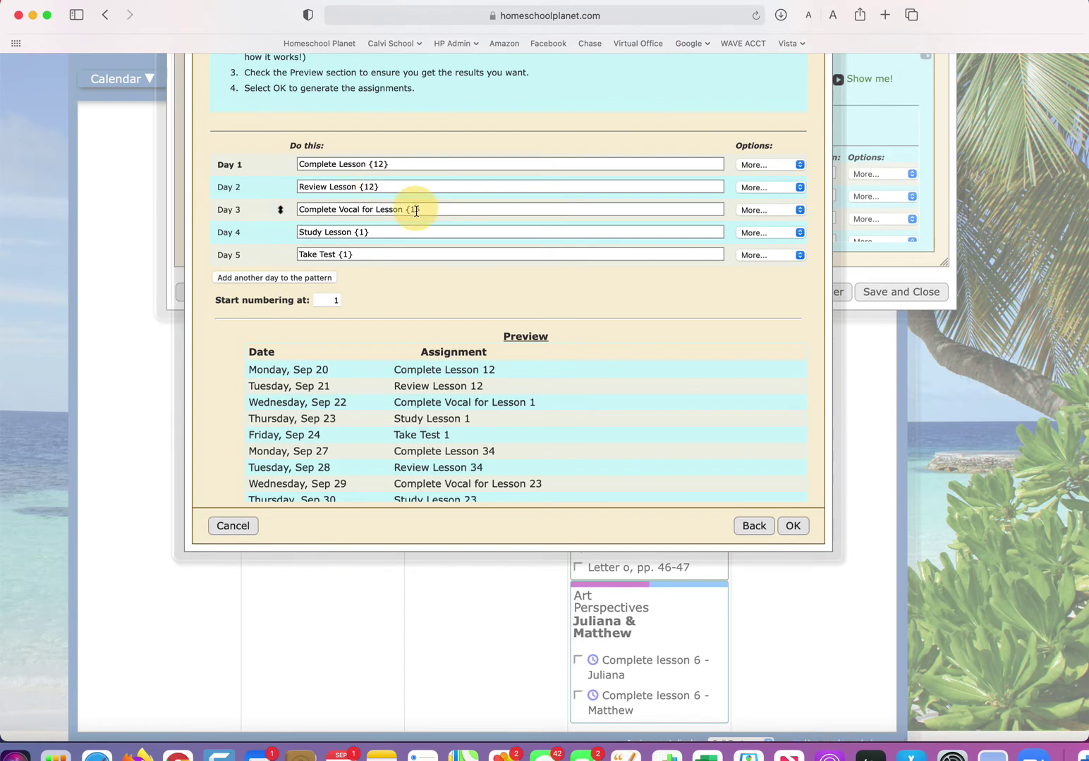
pyautogui.write('2')
pyautogui.click(363, 232)
pyautogui.write('2')
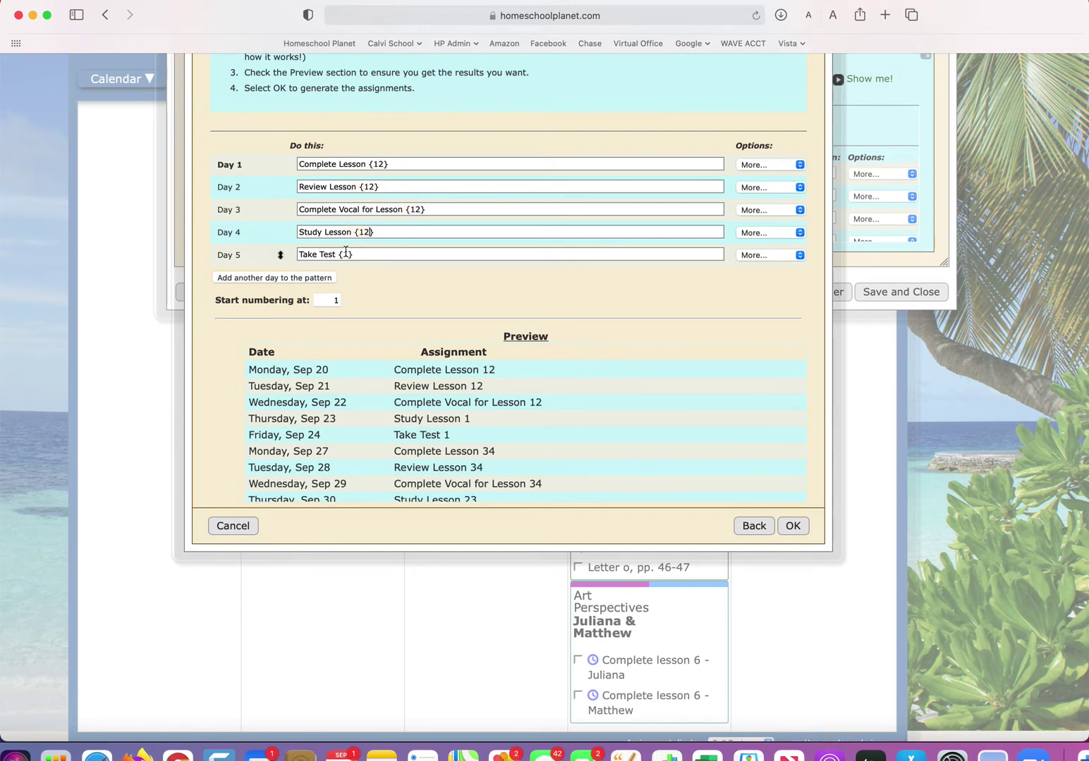
pyautogui.click(348, 254)
pyautogui.write('2')
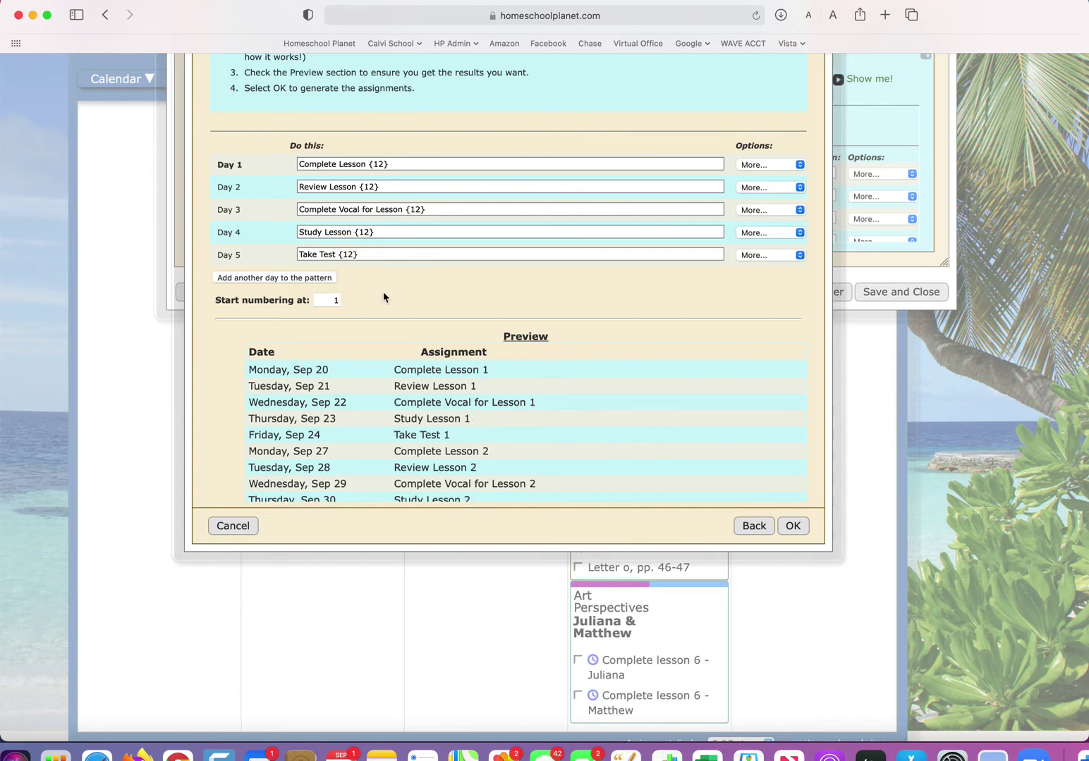
pyautogui.click(413, 257)
# - Set 'Start numbering at' to 12, check the preview, and step back to the dates step
pyautogui.click(324, 297)
pyautogui.doubleClick(341, 298)
pyautogui.write('12')
pyautogui.scroll(-10, 477, 363)
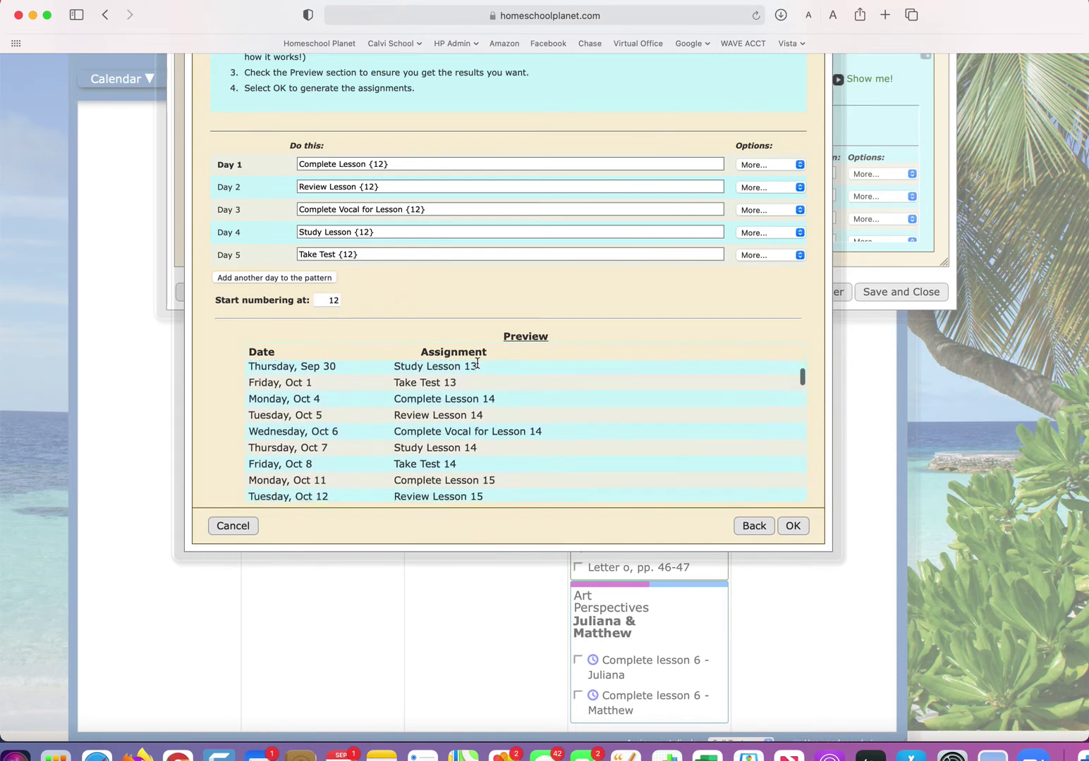
pyautogui.scroll(10, 477, 365)
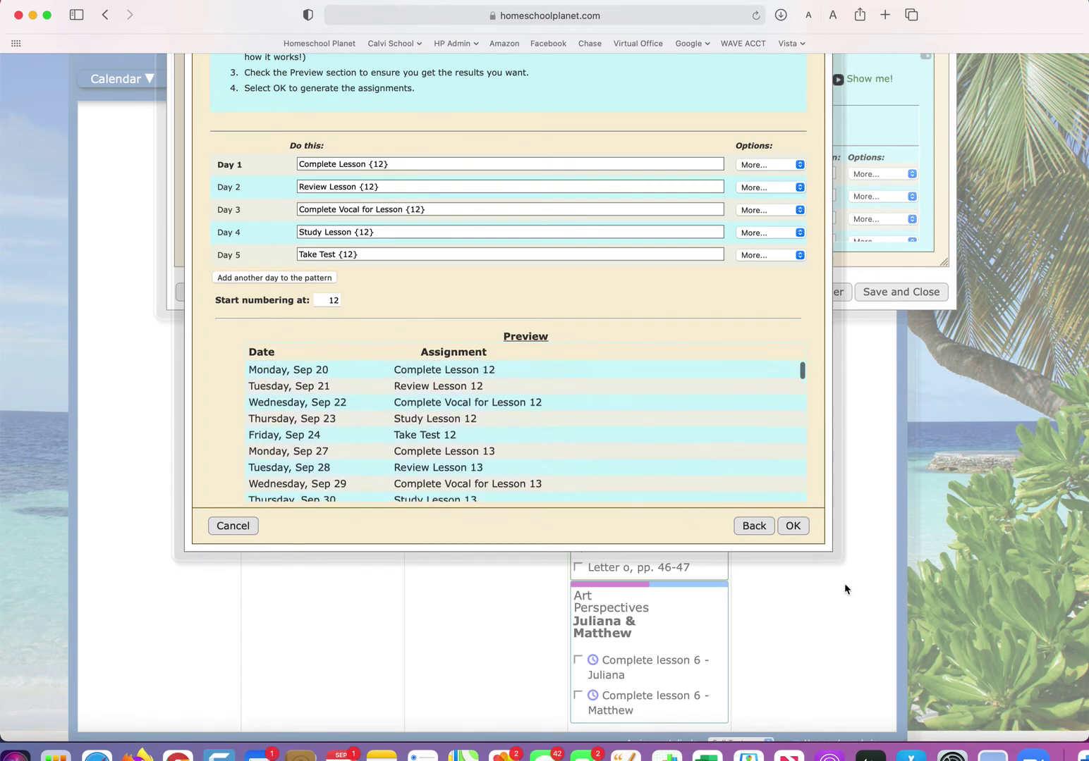
pyautogui.click(753, 526)
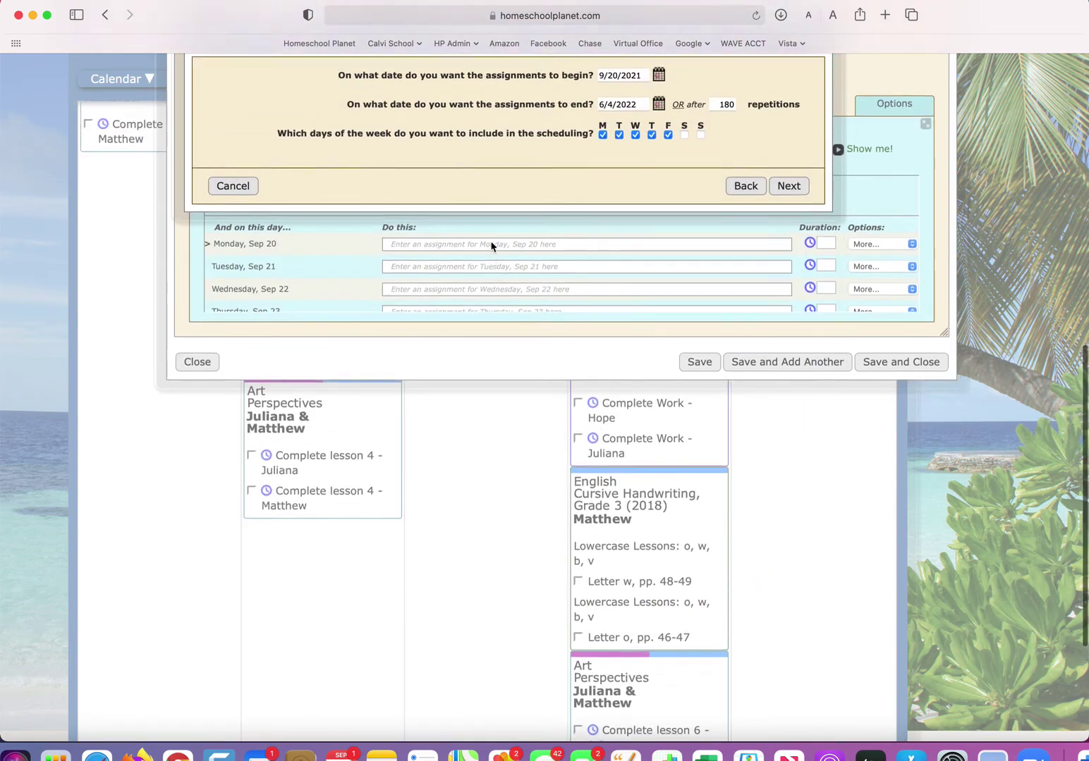
# - Choose 'specific number of assignments by a specific date' and enter 112 assignments
pyautogui.scroll(5, 493, 246)
pyautogui.click(745, 296)
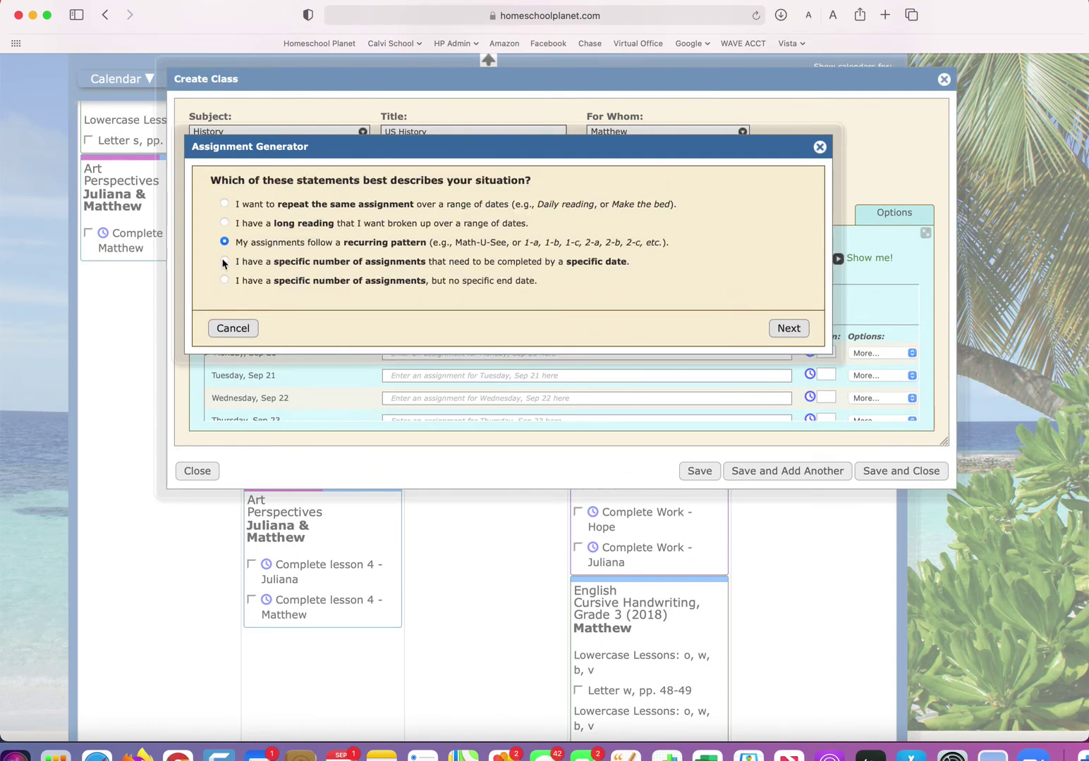
pyautogui.click(224, 262)
pyautogui.click(787, 329)
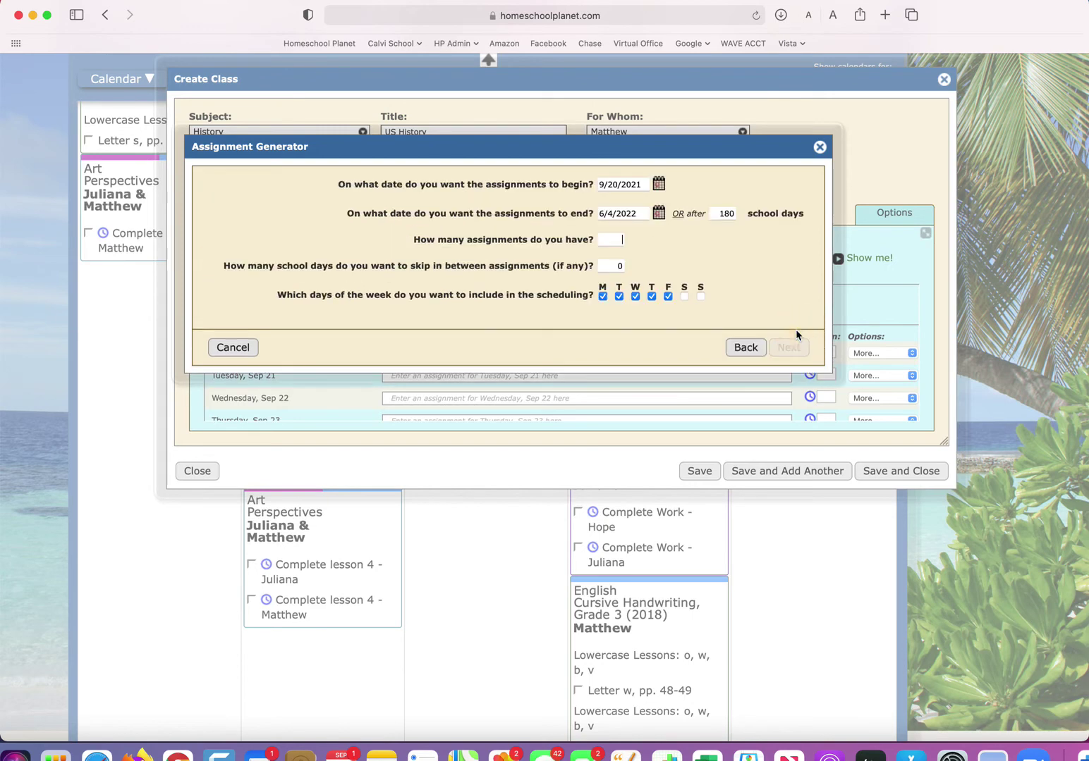
pyautogui.click(717, 214)
pyautogui.click(609, 241)
pyautogui.write('112')
# - Set the end date to December 17, 2021 in the calendar picker
pyautogui.click(659, 212)
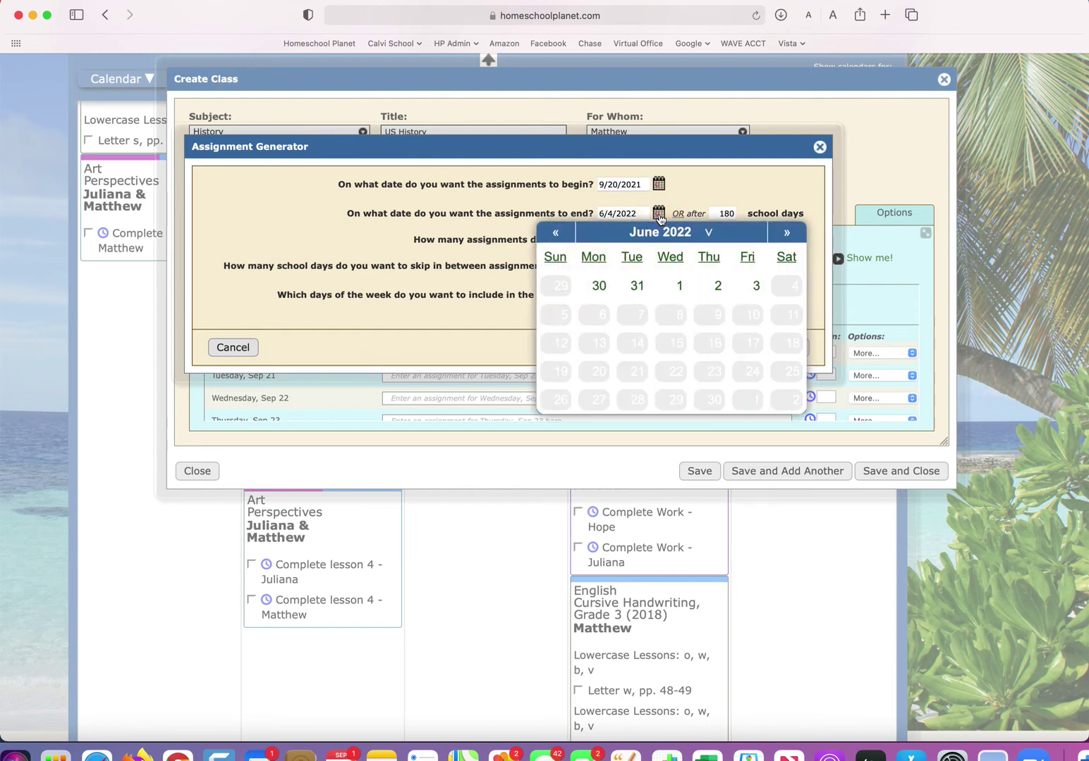
pyautogui.click(555, 234)
pyautogui.click(555, 234)
pyautogui.click(555, 233)
pyautogui.click(555, 233)
pyautogui.click(555, 233)
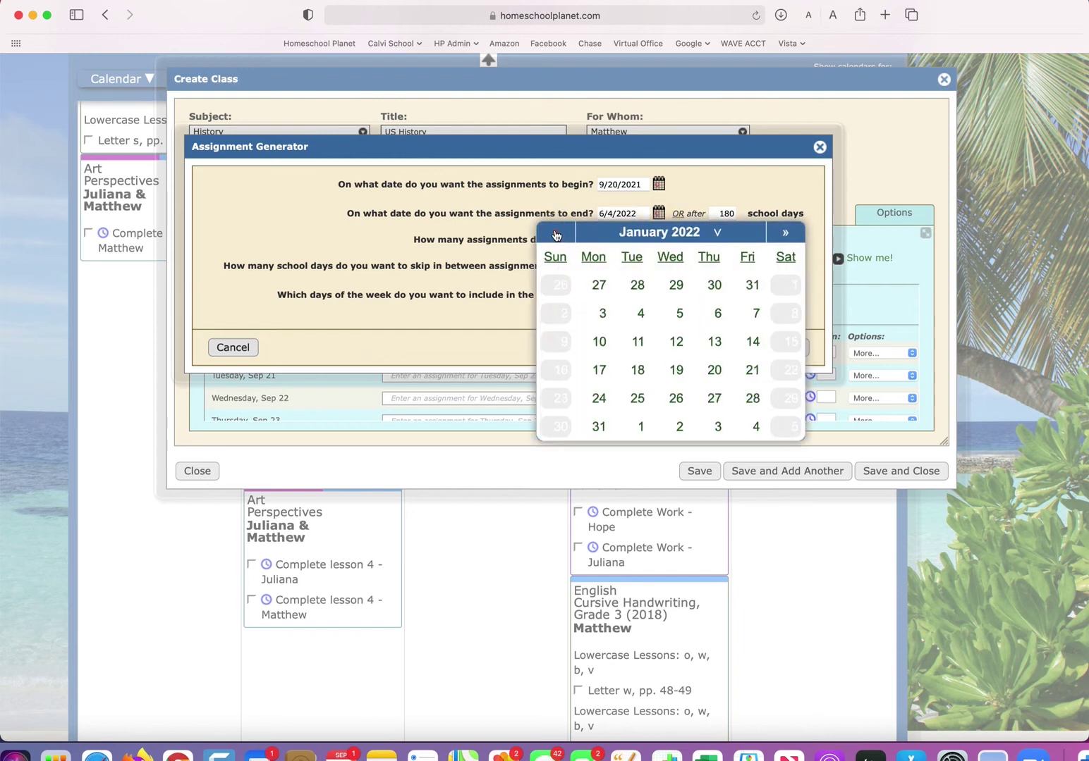
pyautogui.click(556, 233)
pyautogui.click(752, 343)
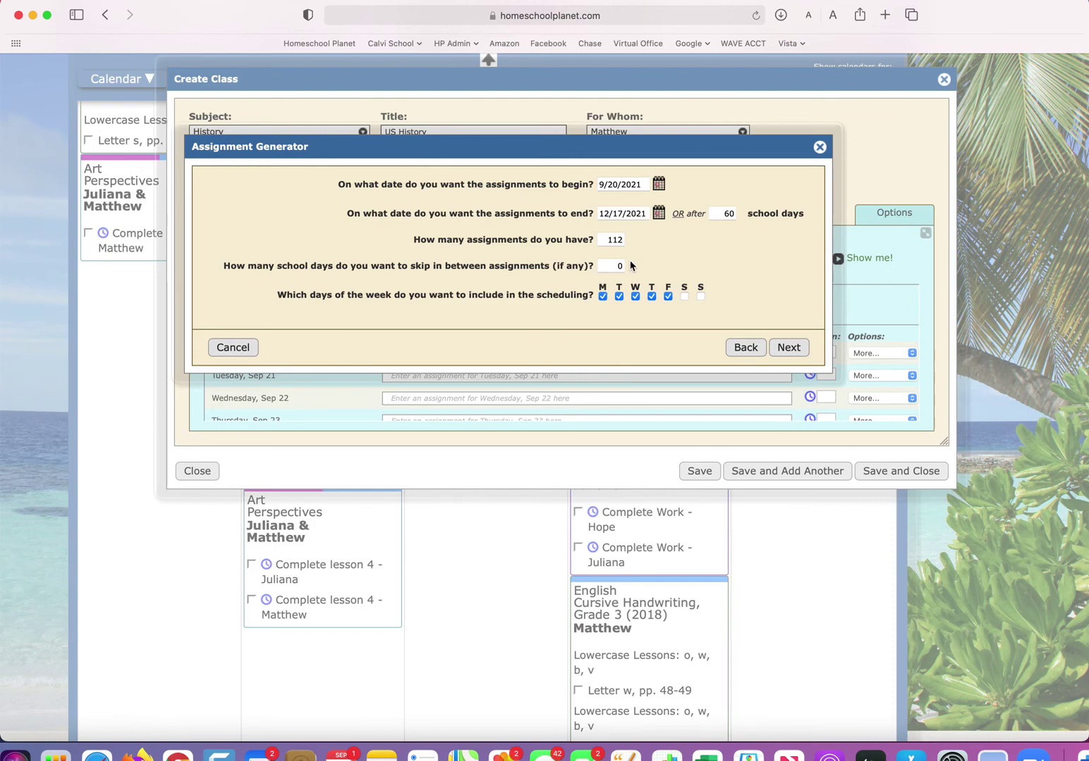
# - Replace 'Assignment' so the description reads 'complete History videos {1}', and check the preview
pyautogui.click(791, 347)
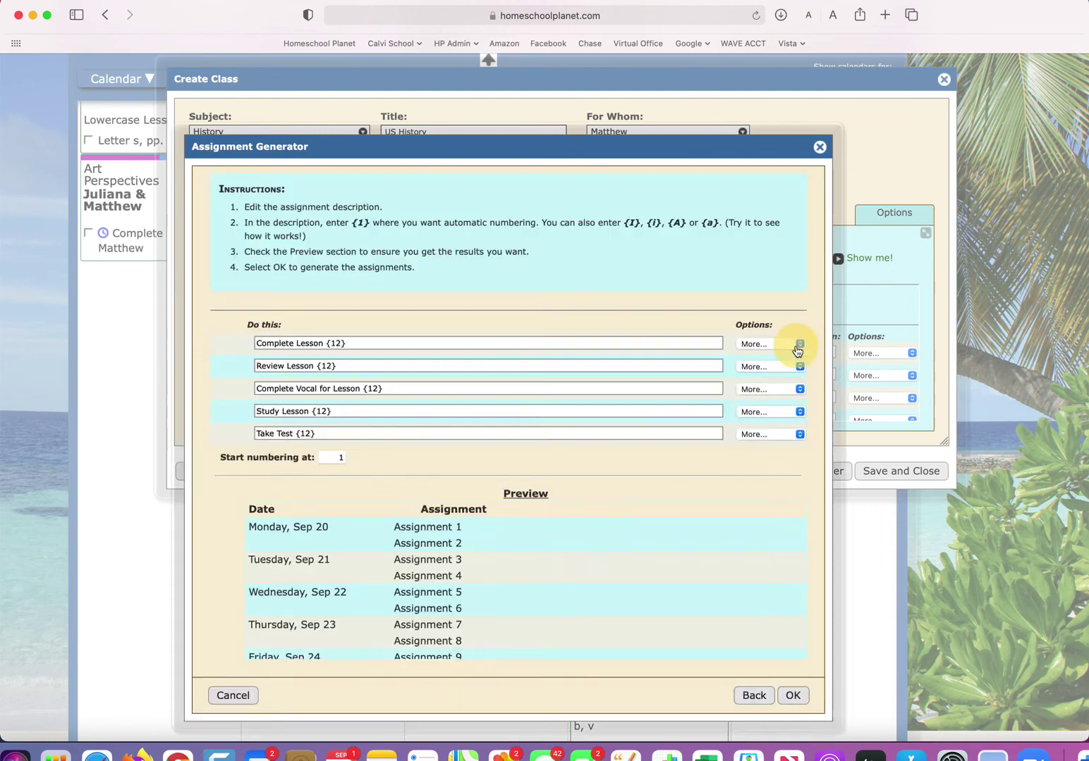
pyautogui.scroll(-12, 505, 488)
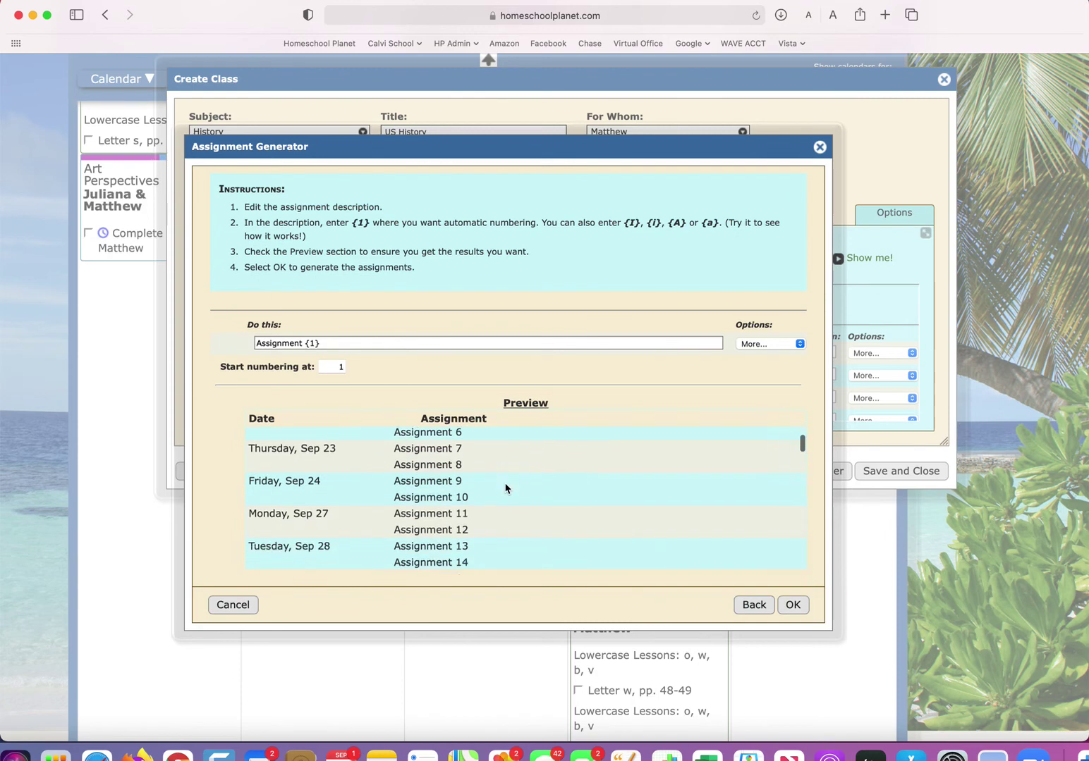
pyautogui.scroll(-4, 505, 488)
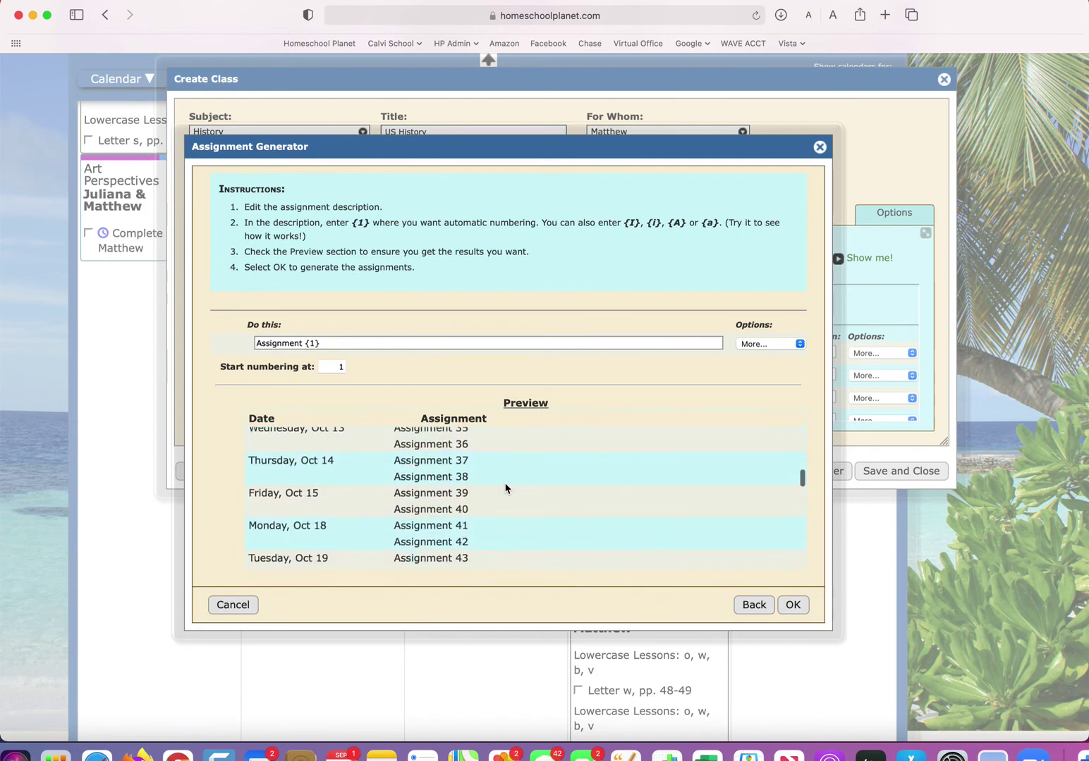
pyautogui.moveTo(302, 344); pyautogui.dragTo(233, 339)
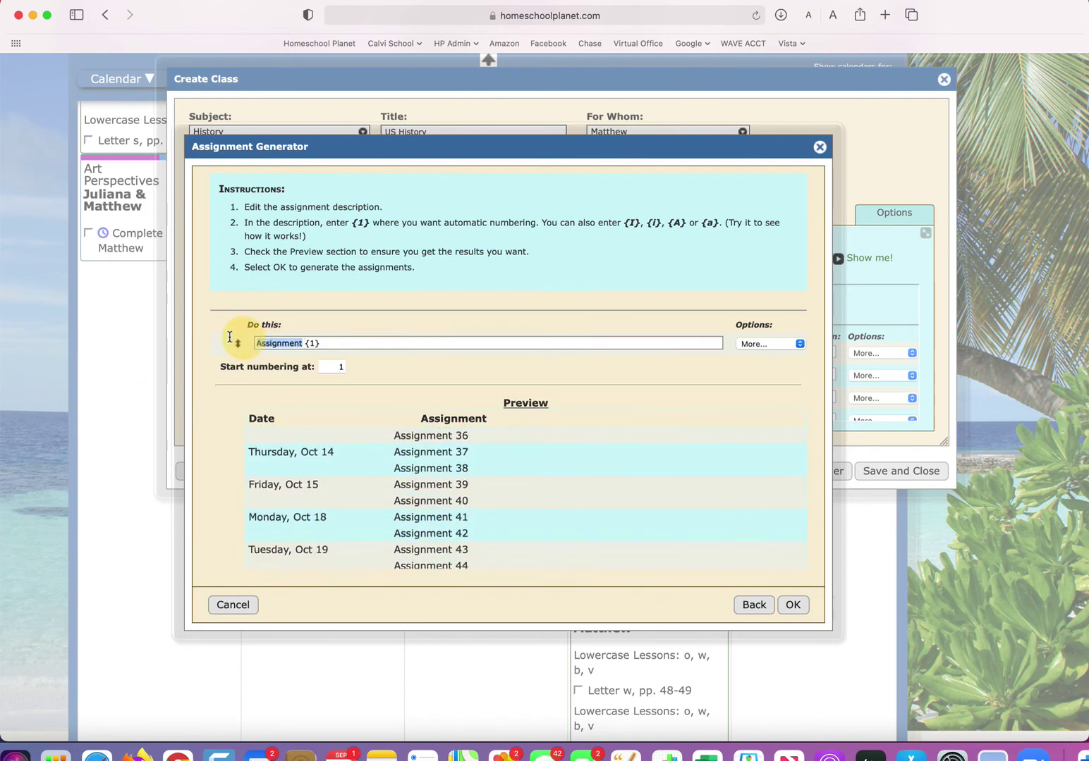
pyautogui.write('complete Histo')
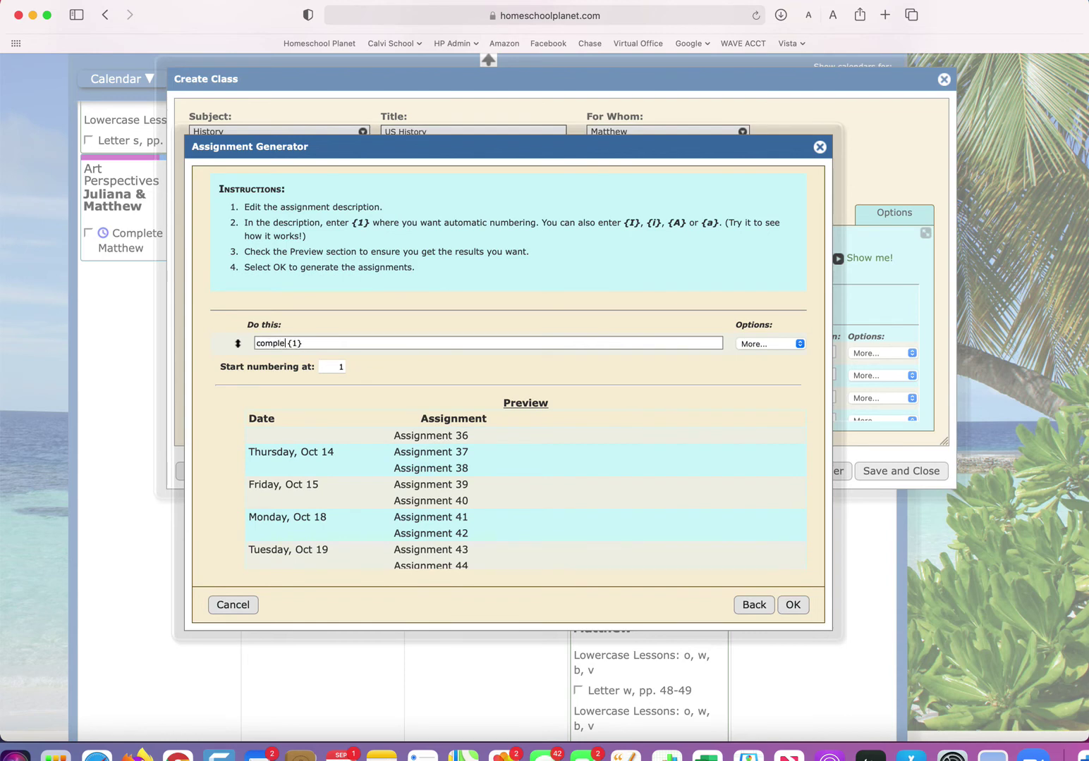
pyautogui.write('ry videos')
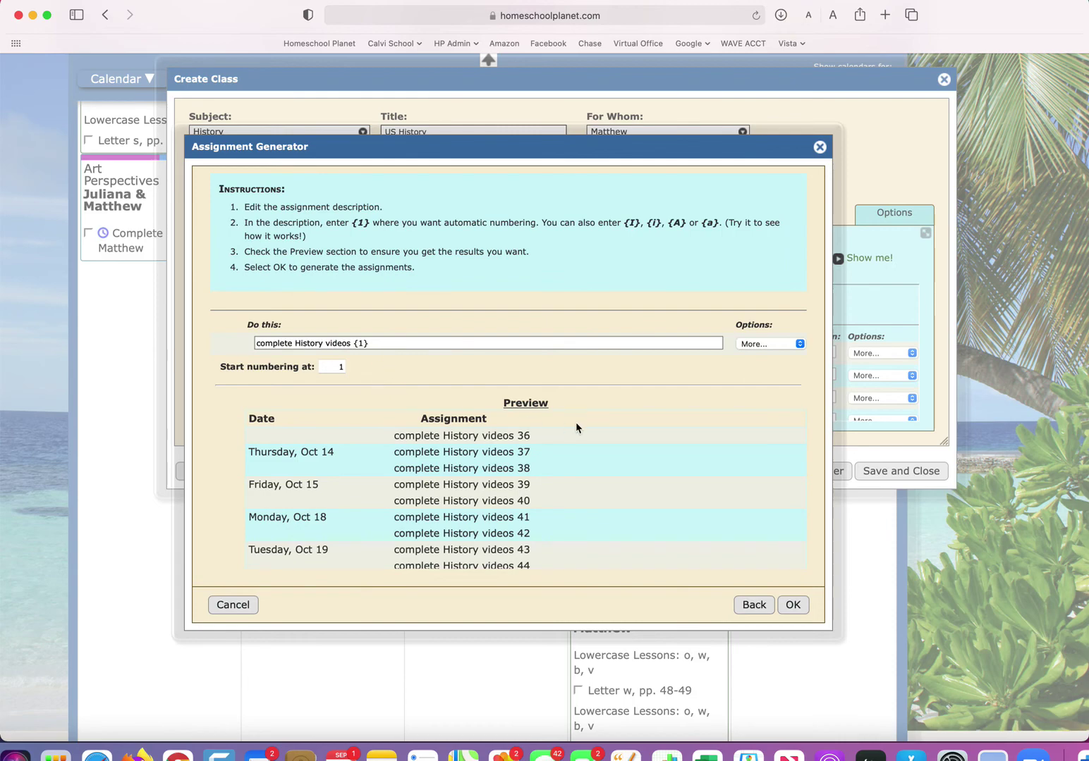
pyautogui.scroll(5, 576, 427)
pyautogui.scroll(-8, 578, 409)
pyautogui.scroll(15, 581, 401)
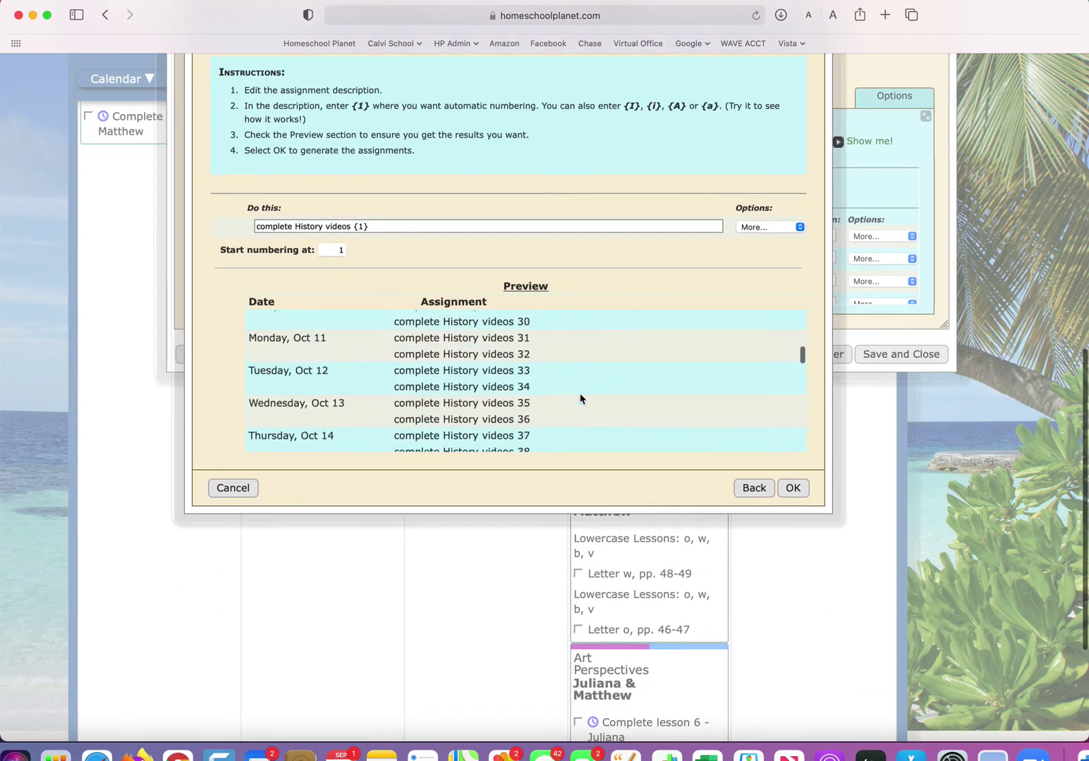
# - Return to the dates step and move the end date to June 3, 2022
pyautogui.click(752, 488)
pyautogui.click(753, 232)
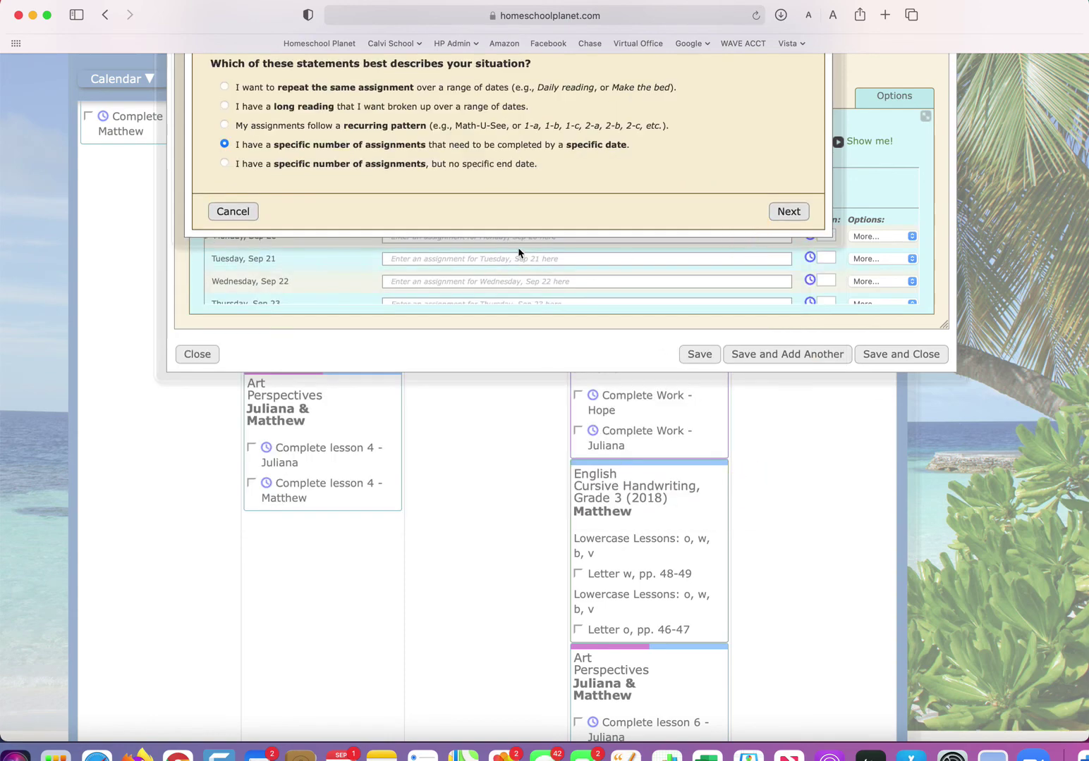
pyautogui.scroll(2, 515, 249)
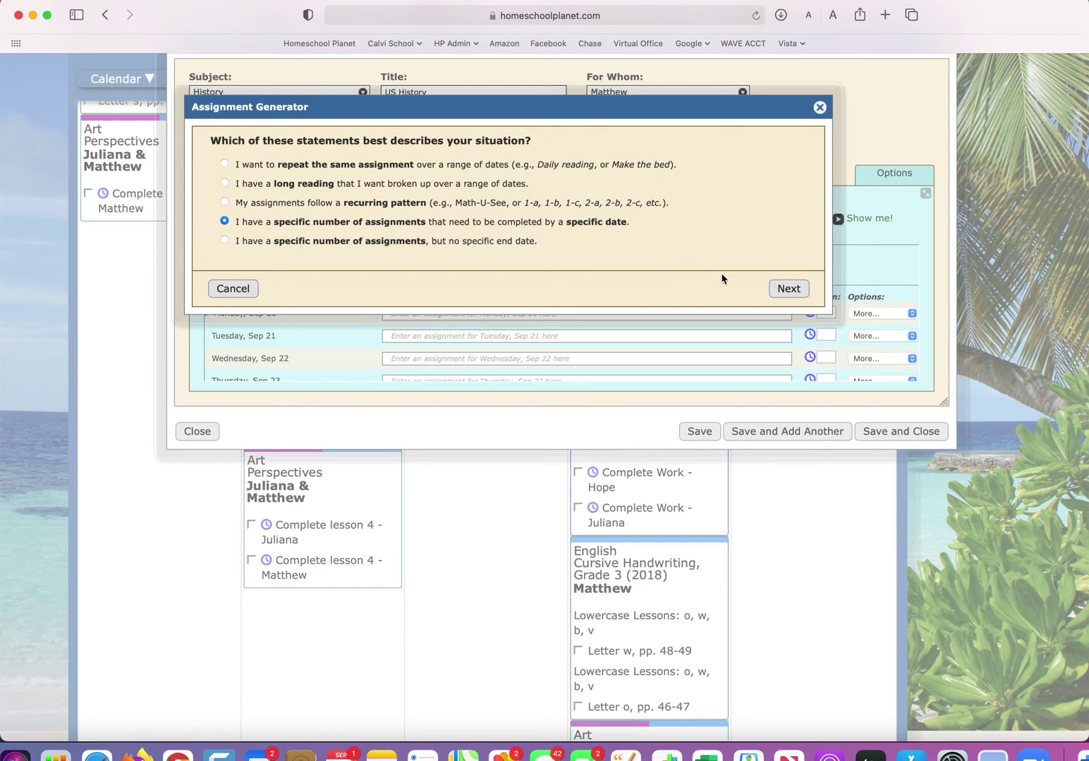
pyautogui.click(788, 288)
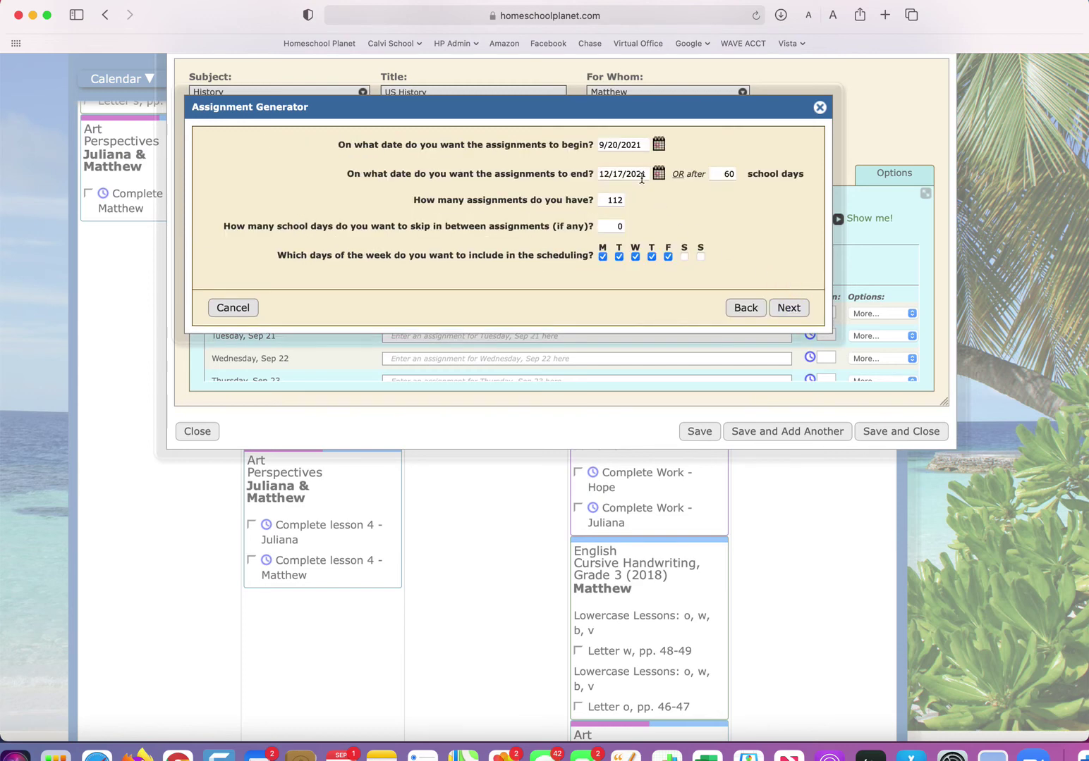
pyautogui.click(645, 174)
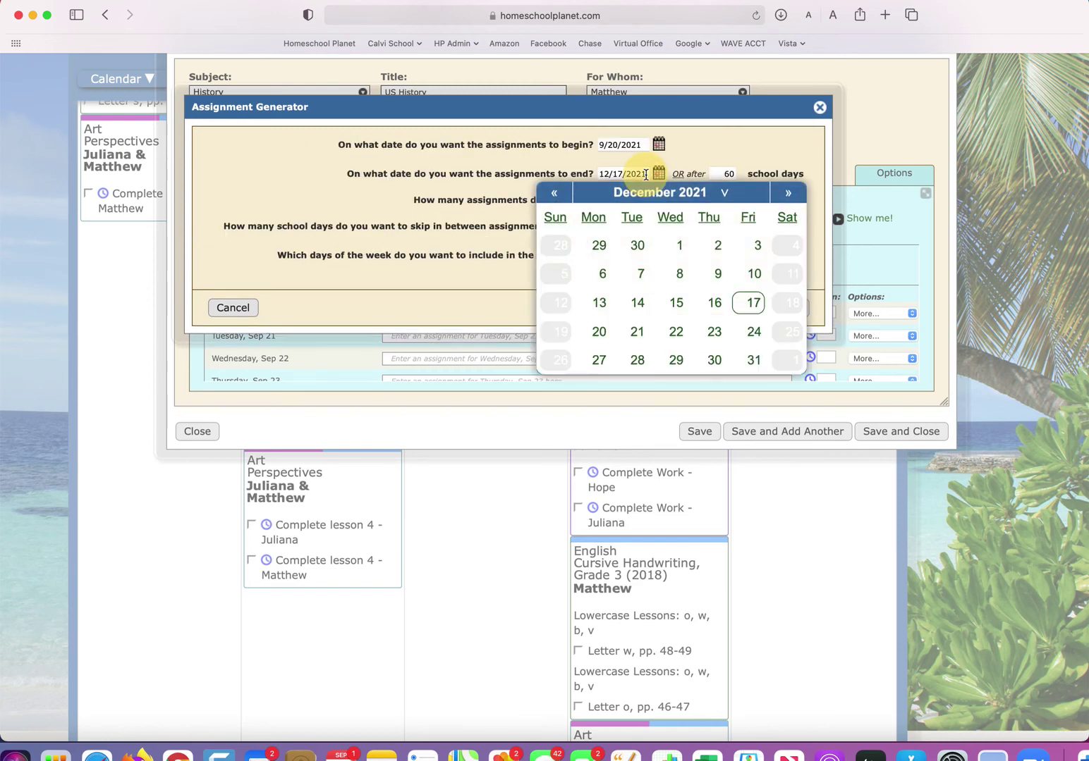
pyautogui.click(788, 193)
pyautogui.click(788, 194)
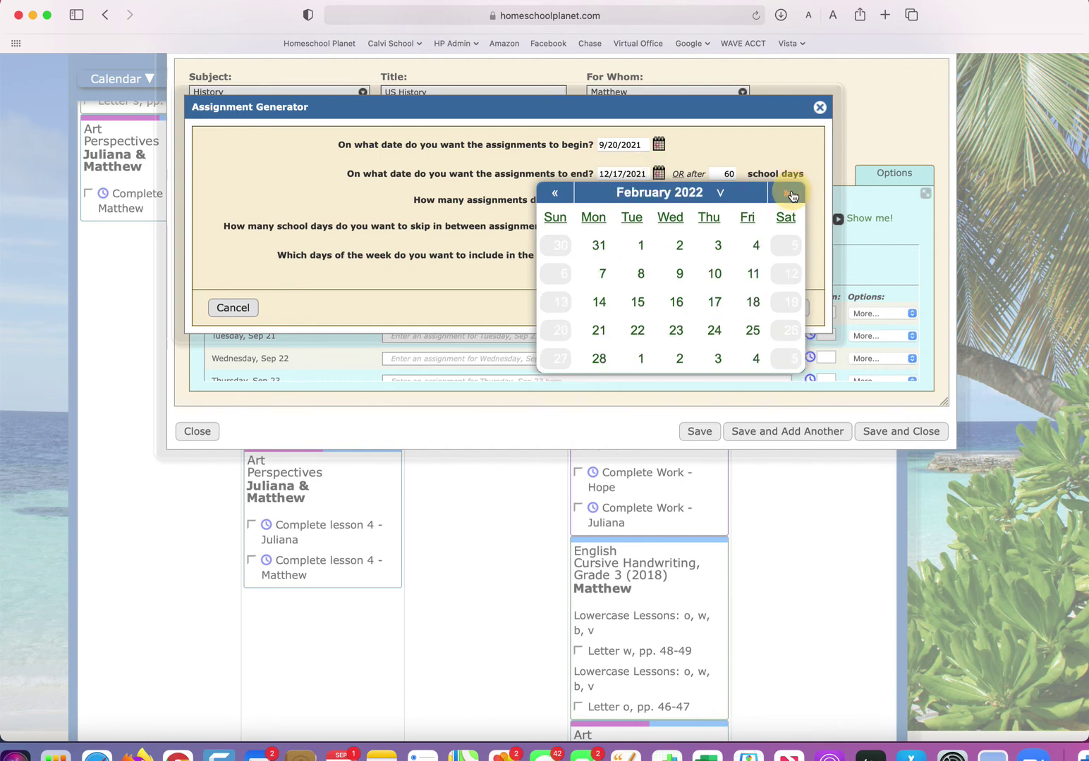
pyautogui.click(788, 193)
pyautogui.click(788, 194)
pyautogui.click(788, 193)
pyautogui.click(788, 194)
pyautogui.click(756, 246)
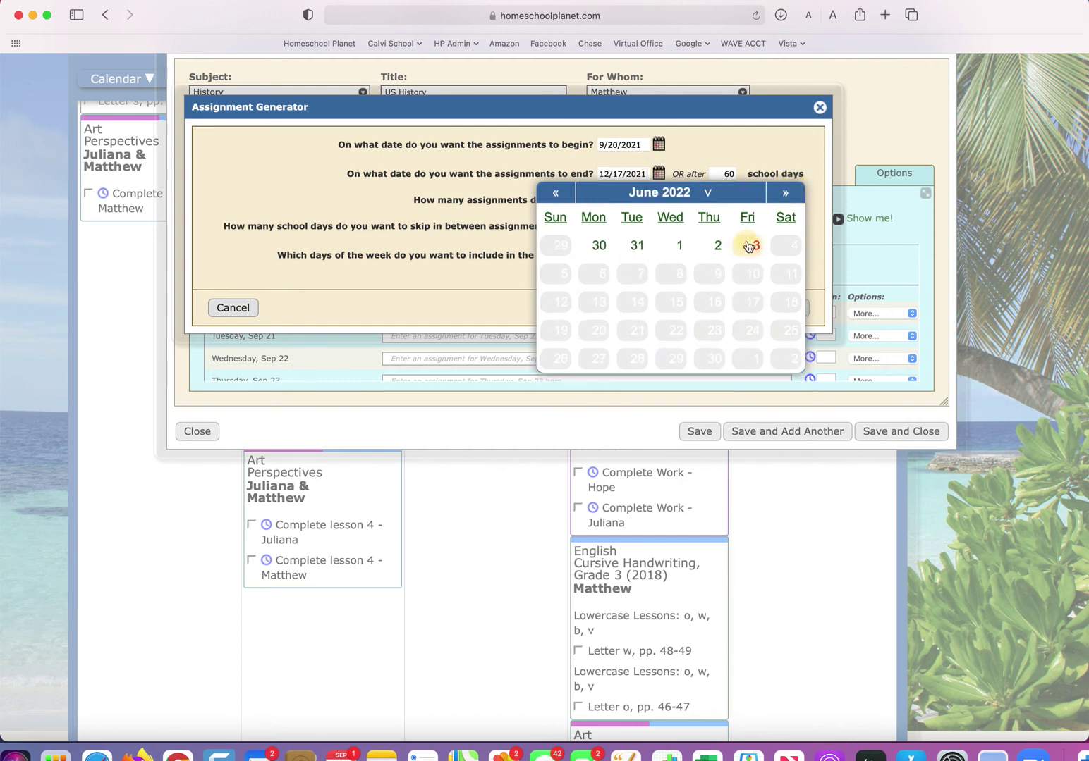
# - Change the count to 132, exclude Wednesdays, and accept the previewed assignments
pyautogui.doubleClick(609, 200)
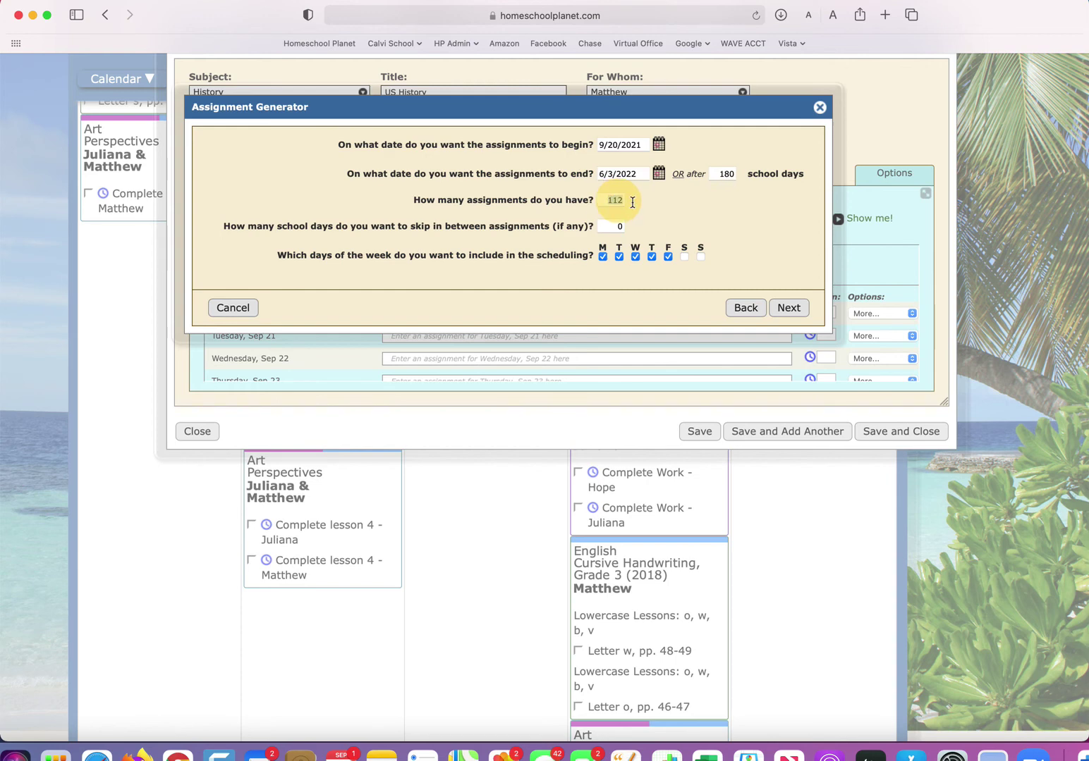
pyautogui.write('1')
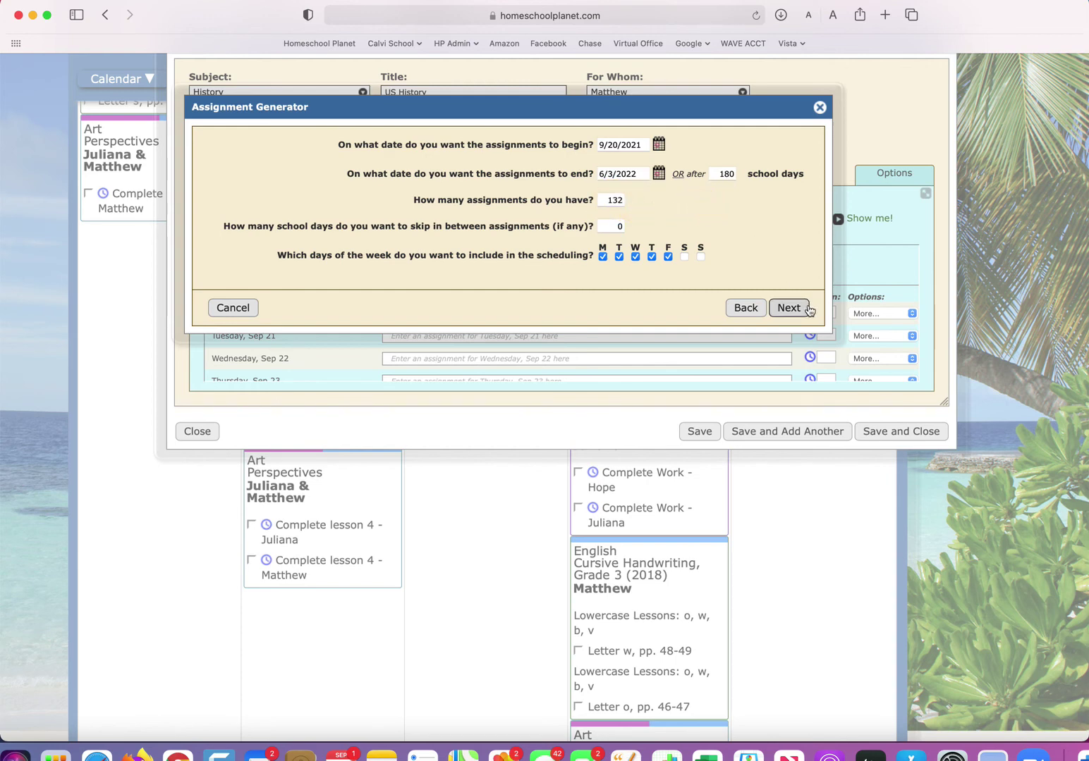
pyautogui.click(635, 258)
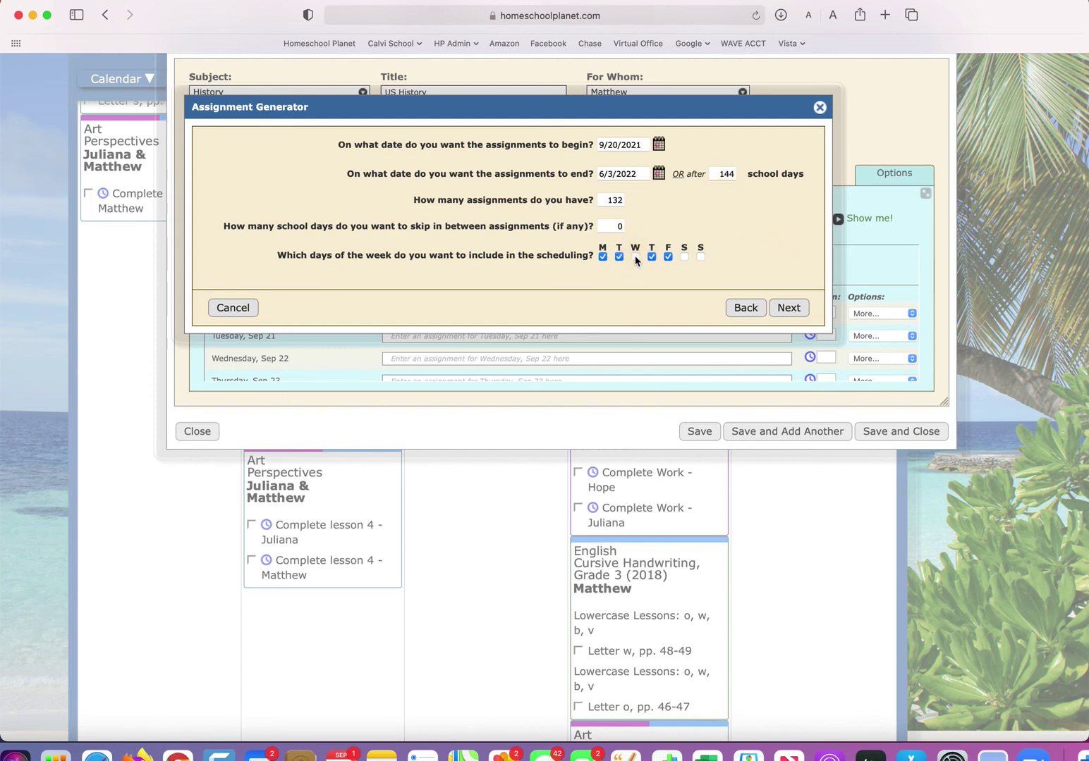
pyautogui.click(609, 229)
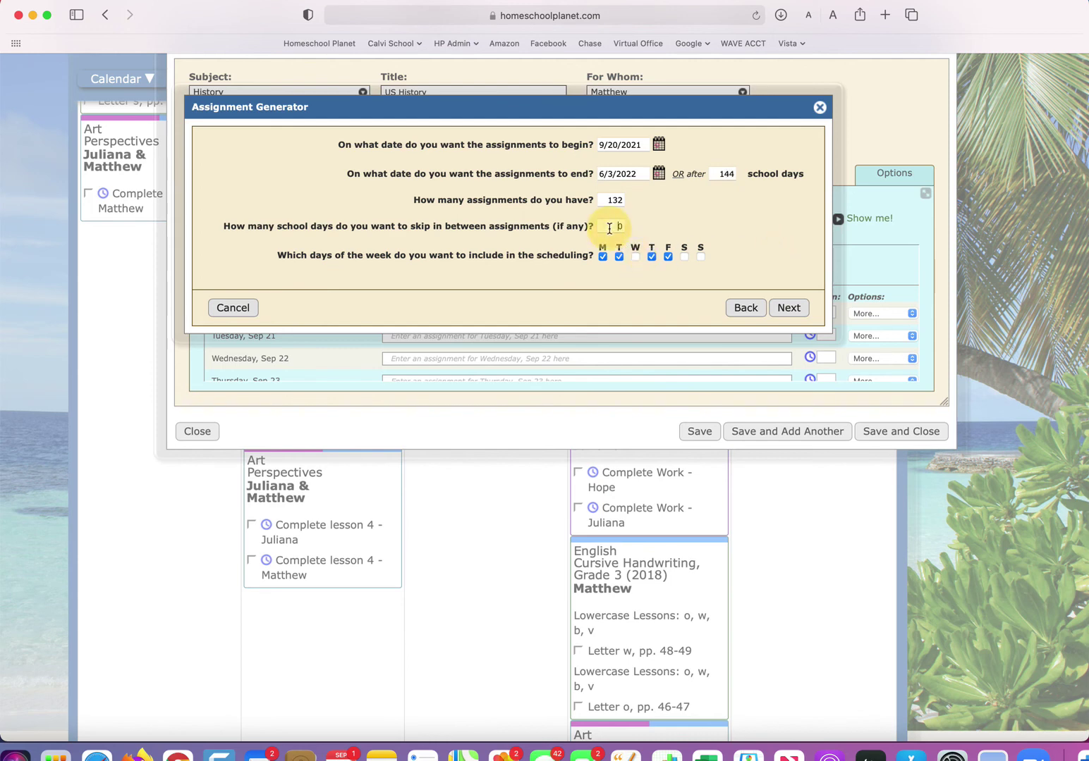
pyautogui.click(793, 309)
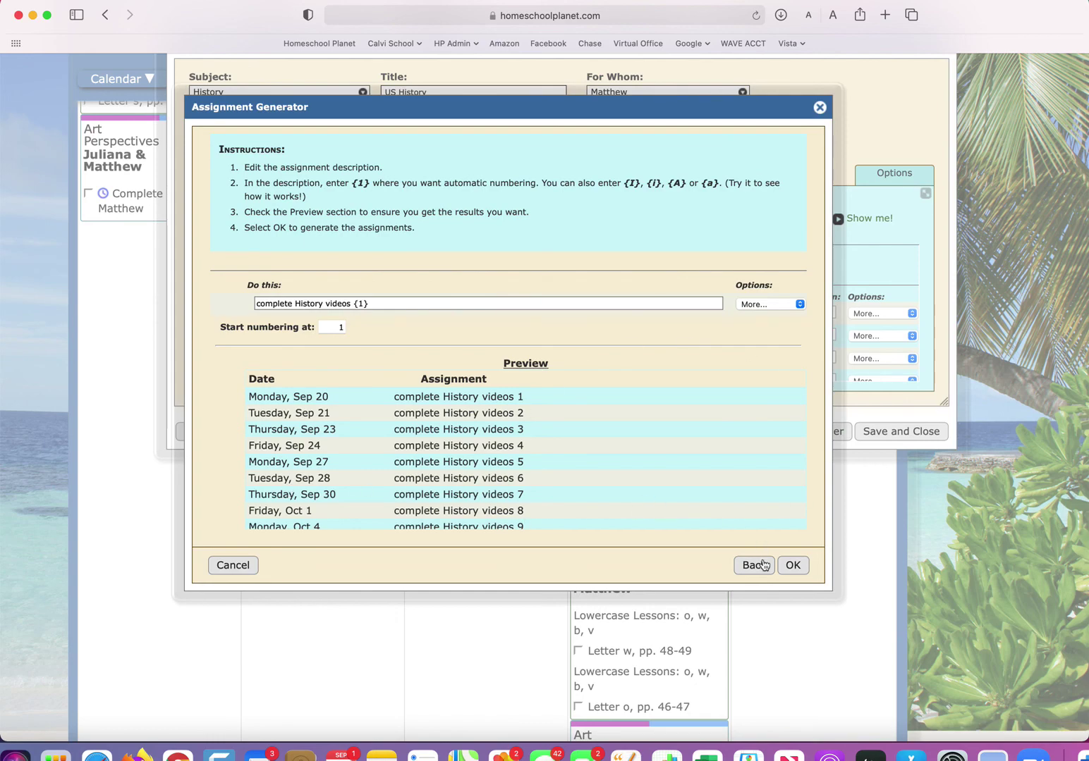
pyautogui.click(793, 568)
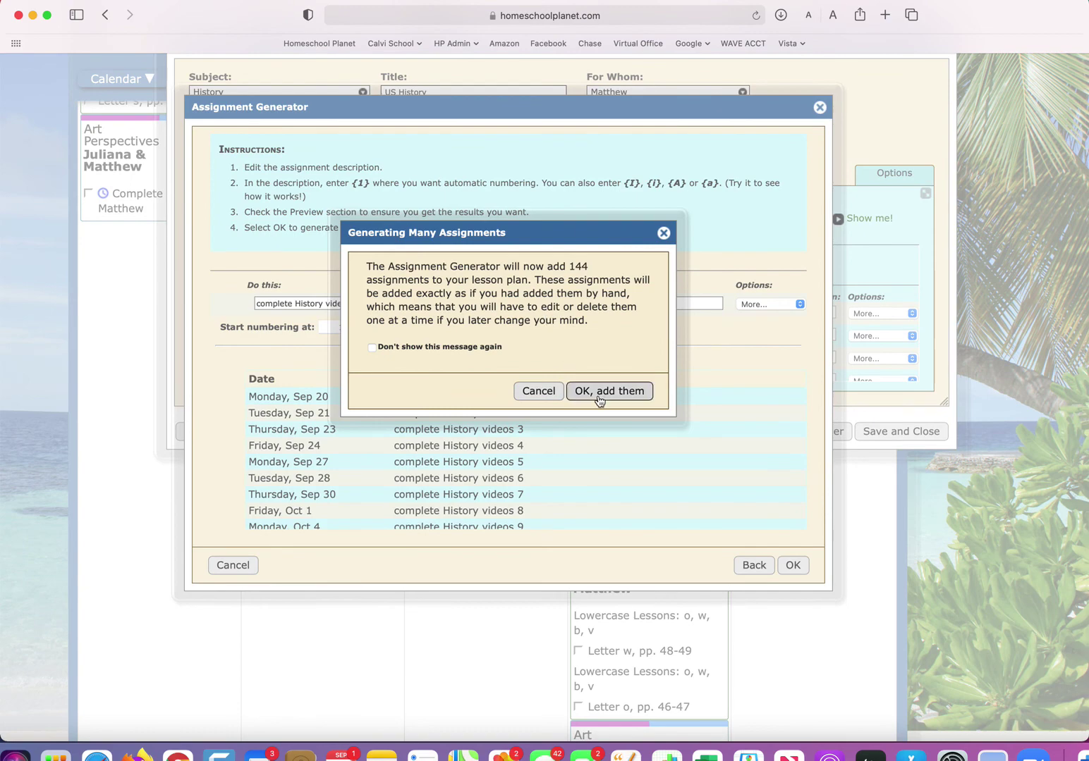
# - Confirm adding all 144 'complete History videos' assignments and save the US History class
pyautogui.click(599, 395)
pyautogui.scroll(-10, 582, 360)
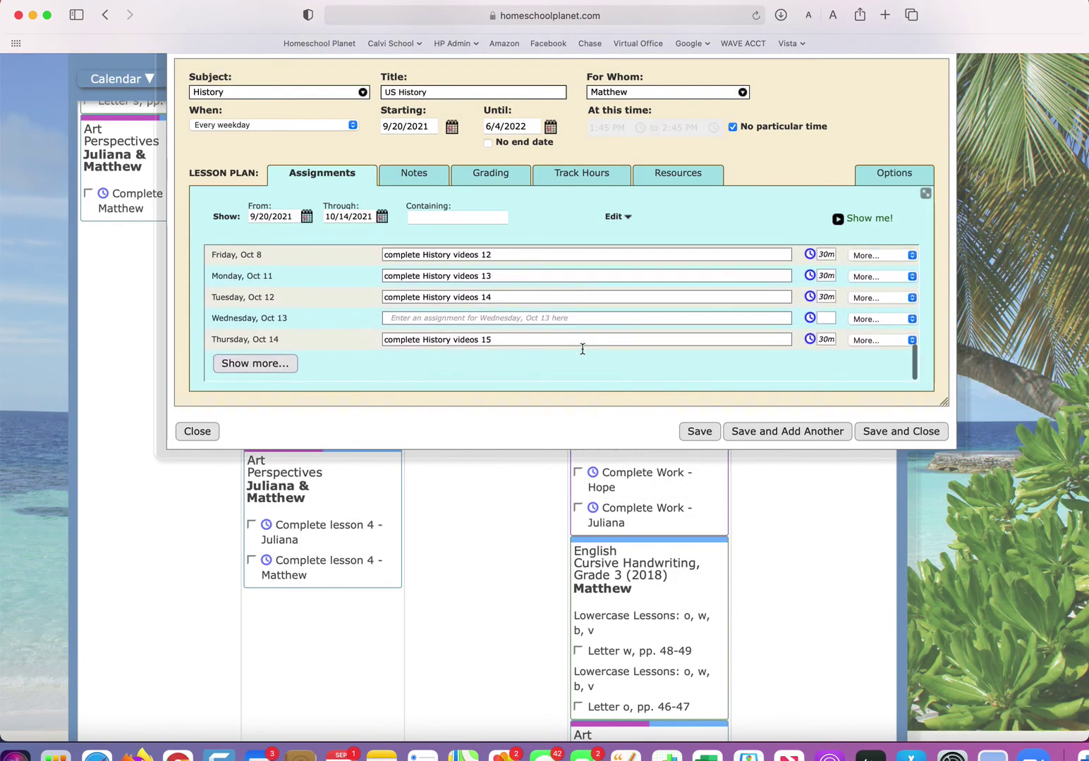
pyautogui.click(877, 438)
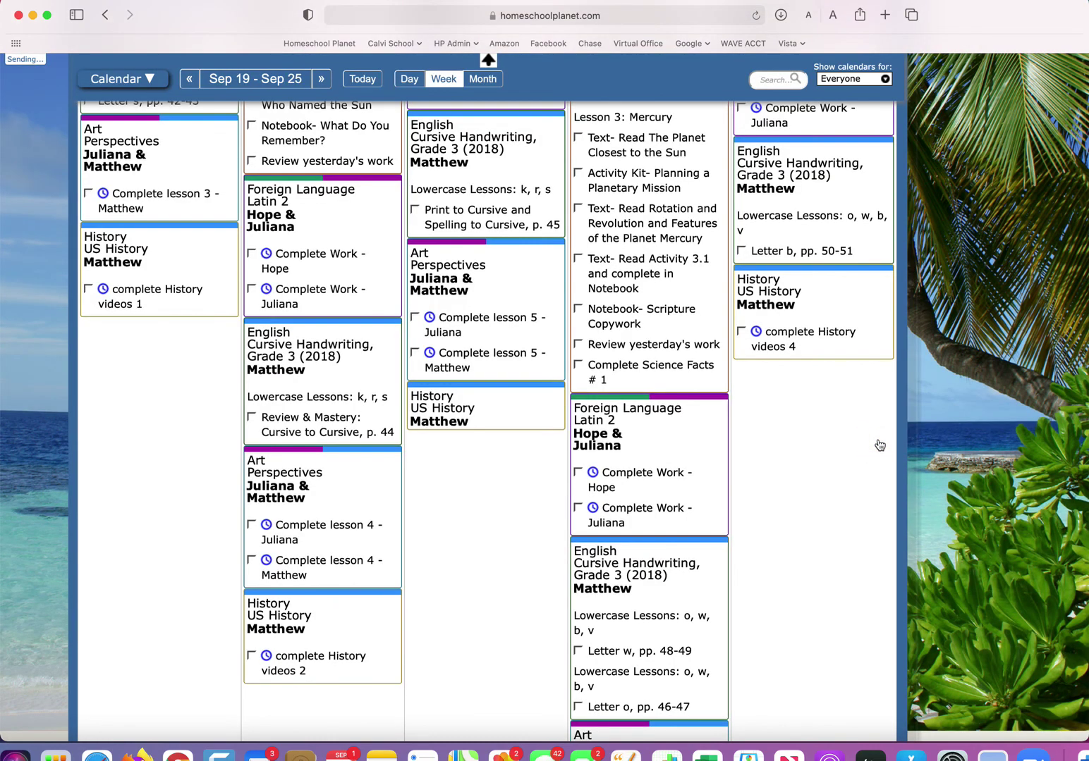